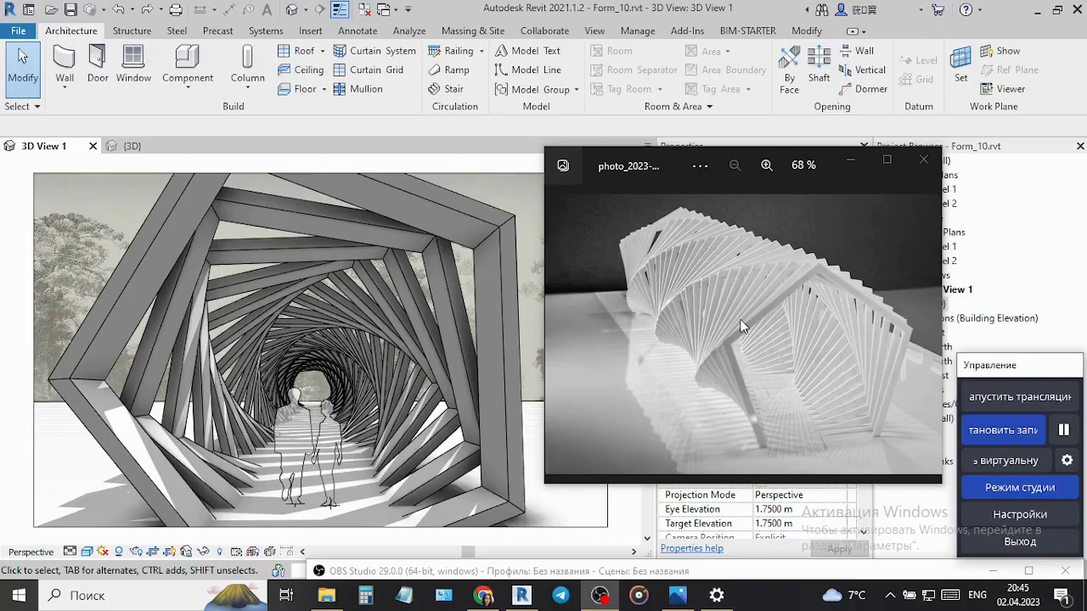
# Switch to the other 3D view and orbit to see the twisted tunnel obliquely
pyautogui.click(131, 146)
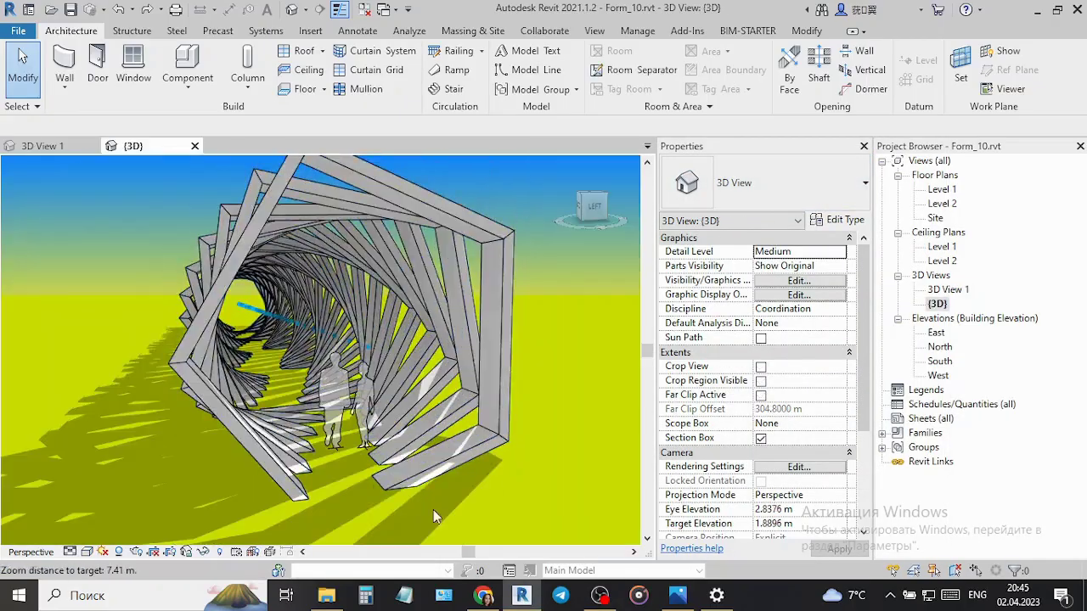
pyautogui.scroll(5, 433, 509)
pyautogui.scroll(4, 320, 322)
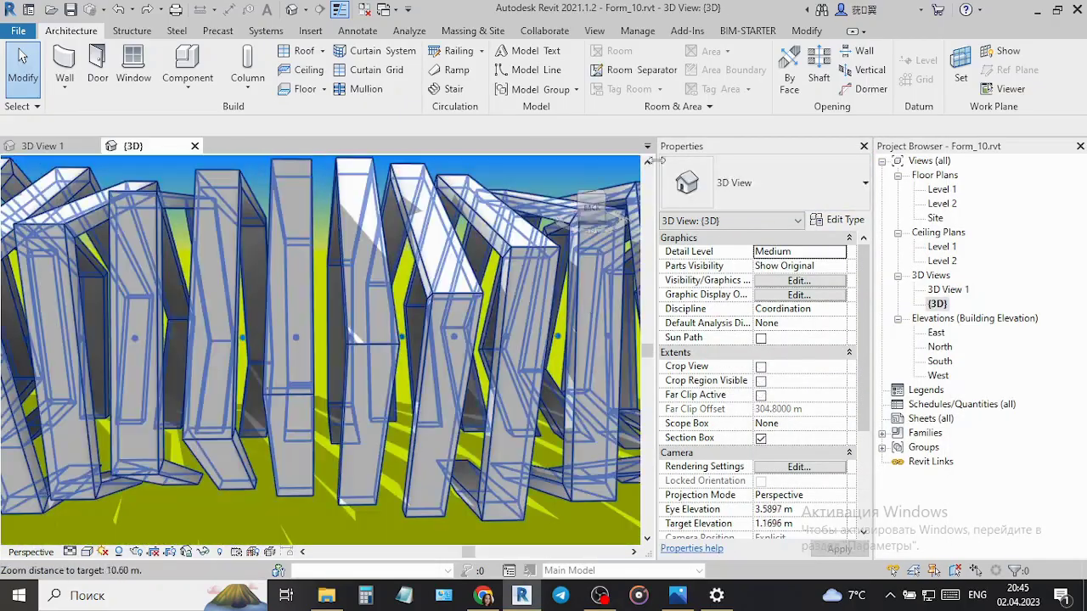
pyautogui.scroll(-10, 362, 439)
pyautogui.moveTo(362, 439)
pyautogui.keyDown('shift'); pyautogui.mouseDown(button='middle')
pyautogui.moveTo(480, 440)
pyautogui.moveTo(180, 389)
pyautogui.moveTo(292, 436)
pyautogui.moveTo(212, 324)
pyautogui.moveTo(370, 407)
pyautogui.mouseUp(button='middle'); pyautogui.keyUp('shift')
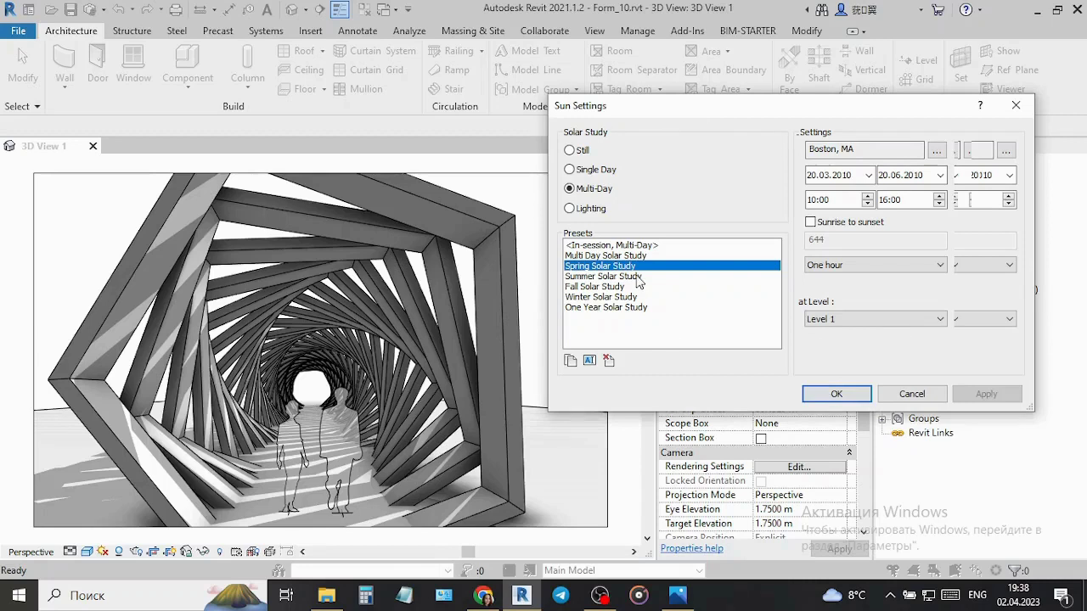
# Apply the Multi-Day/One Year Solar Study preset and orbit around the shaded tunnel
pyautogui.click(637, 276)
pyautogui.press('Down')
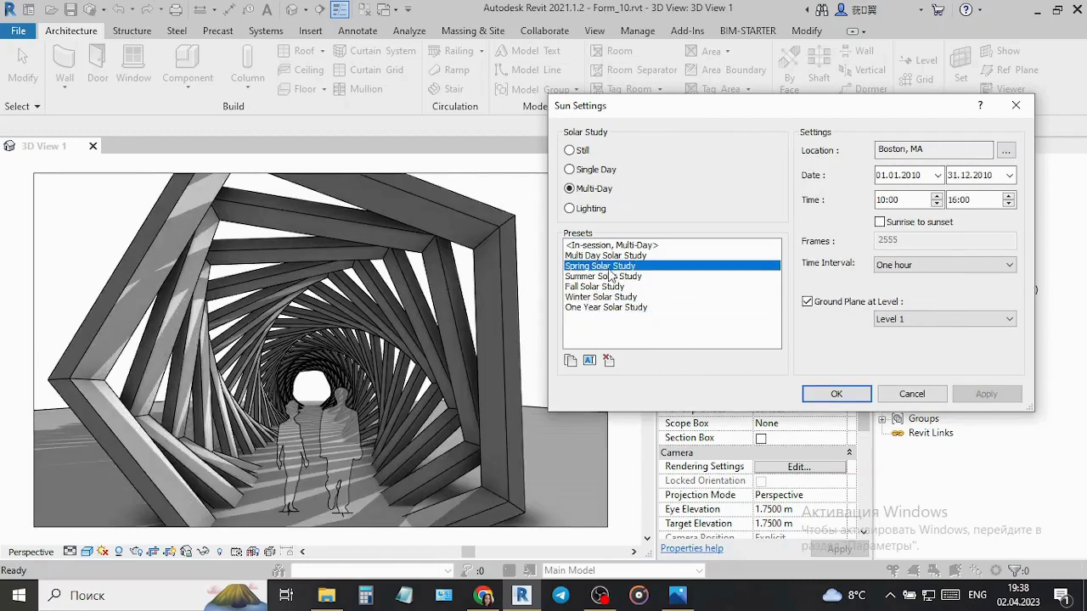
pyautogui.click(837, 393)
pyautogui.click(501, 365)
pyautogui.press('Escape')
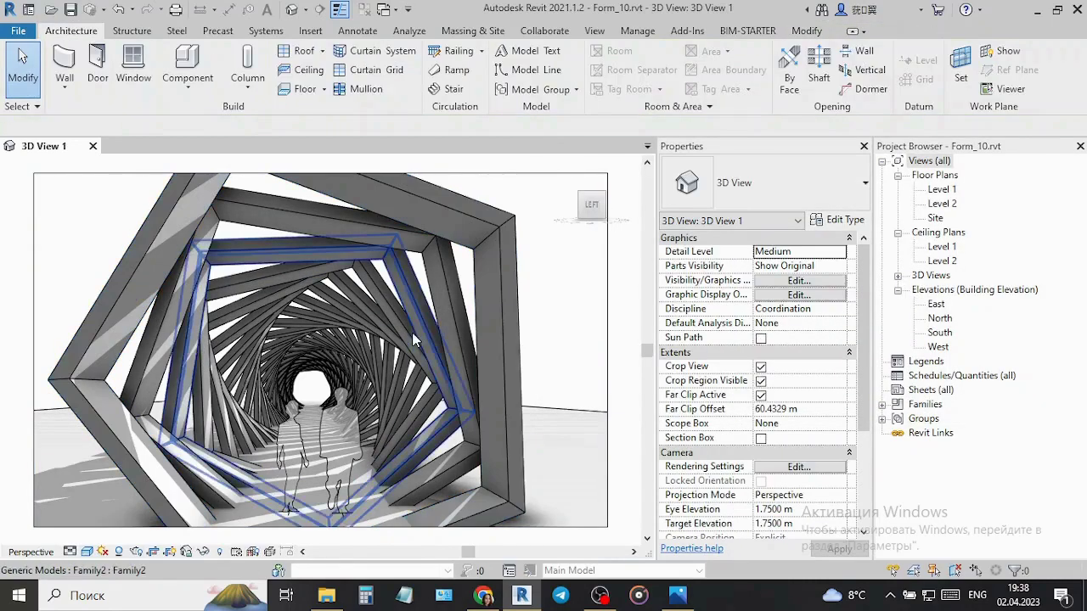
pyautogui.moveTo(552, 351)
pyautogui.keyDown('shift'); pyautogui.mouseDown(button='middle')
pyautogui.moveTo(180, 363)
pyautogui.moveTo(323, 389)
pyautogui.mouseUp(button='middle'); pyautogui.keyUp('shift')
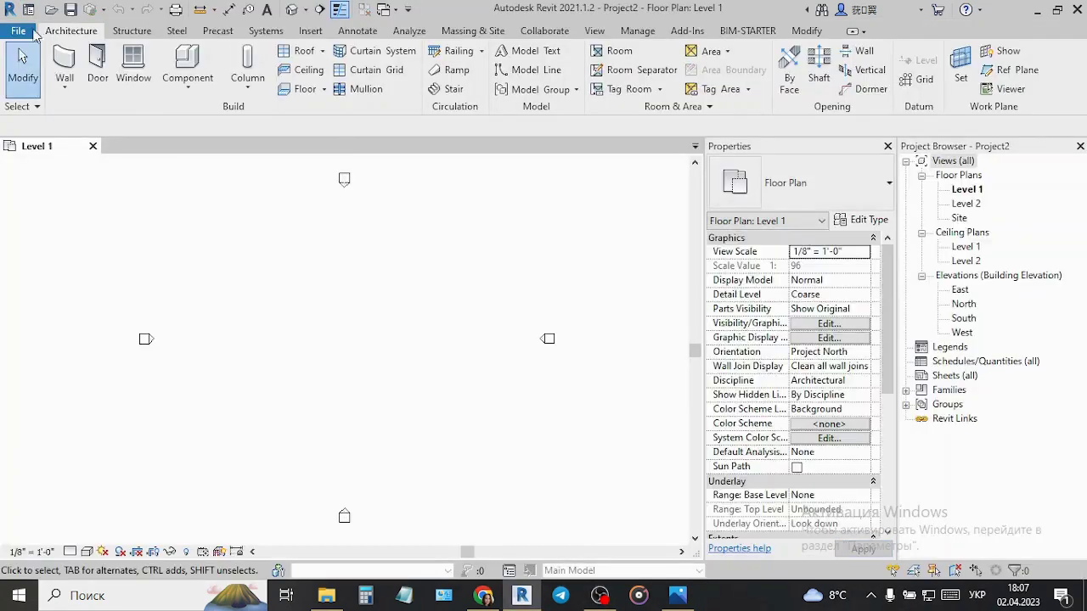
# Create new family Family2 from the English Metric Generic Model Adaptive.rft template
pyautogui.click(34, 32)
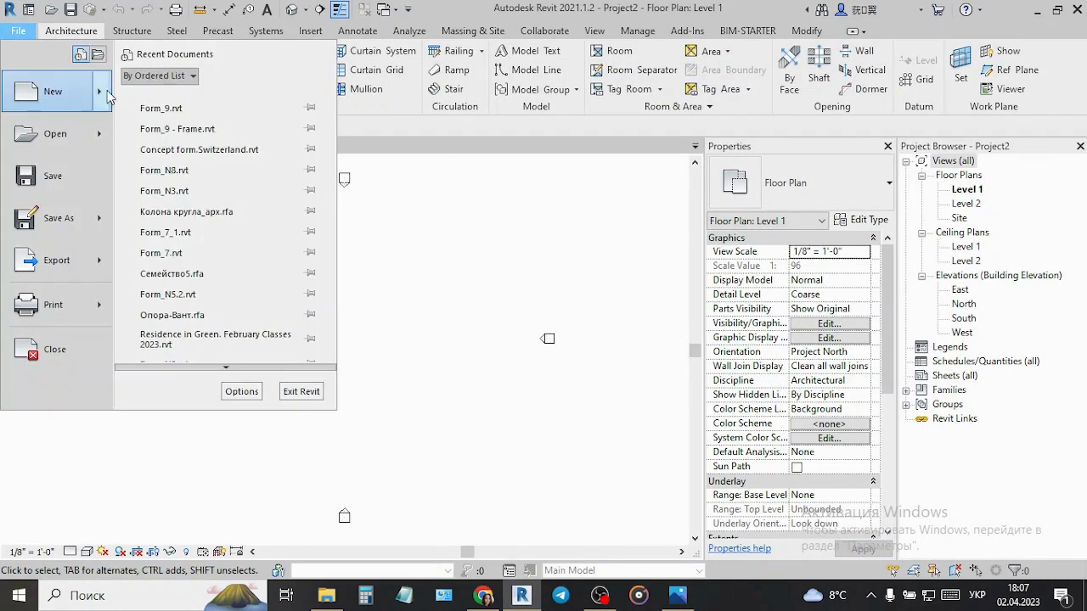
pyautogui.click(170, 128)
pyautogui.doubleClick(441, 123)
pyautogui.scroll(-4, 570, 289)
pyautogui.click(509, 259)
pyautogui.click(901, 426)
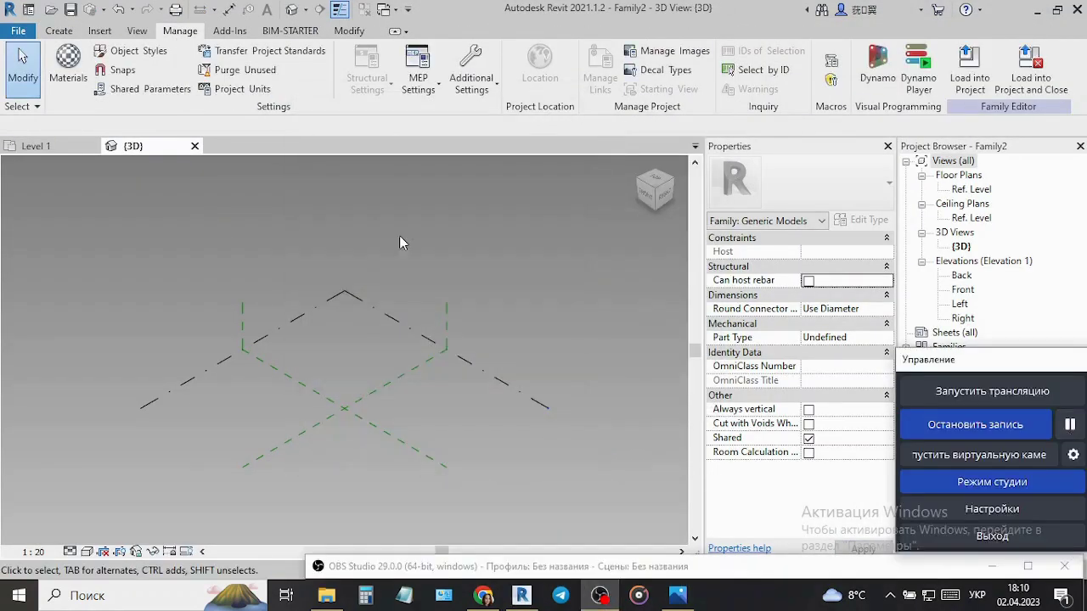
# Copy the reference point (CO) along the reference plane to make a second point
pyautogui.press('Escape')
pyautogui.click(294, 379)
pyautogui.press('a')
pyautogui.press('l')
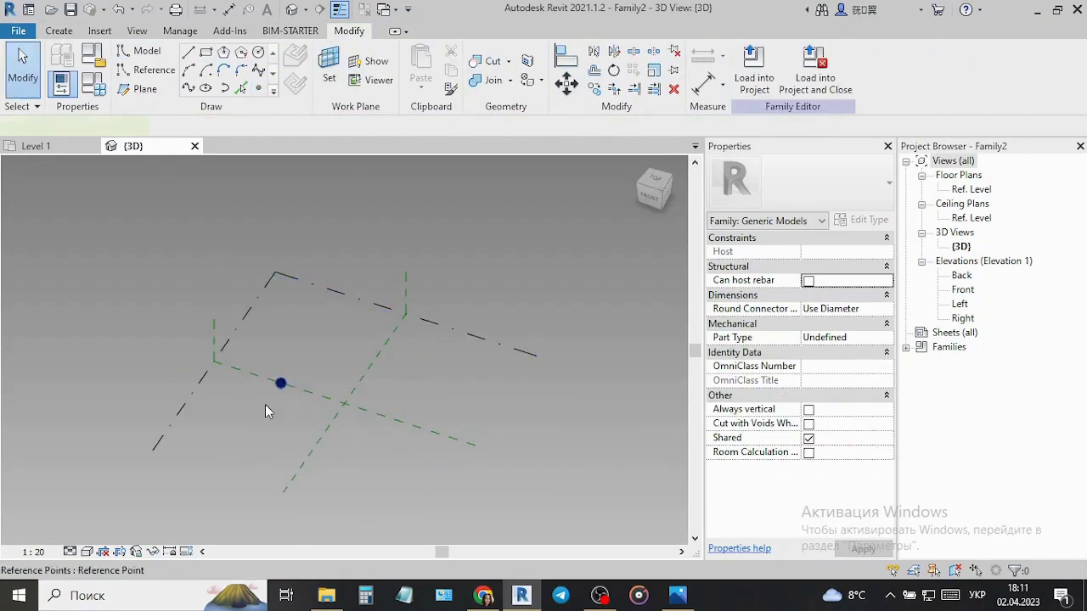
pyautogui.click(280, 383)
pyautogui.press('c')
pyautogui.press('o')
pyautogui.click(441, 438)
# Make both reference points adaptive, numbered 1 and 2
pyautogui.keyDown('shift'); pyautogui.moveTo(441, 438); pyautogui.dragTo(285, 442, button='middle'); pyautogui.keyUp('shift')
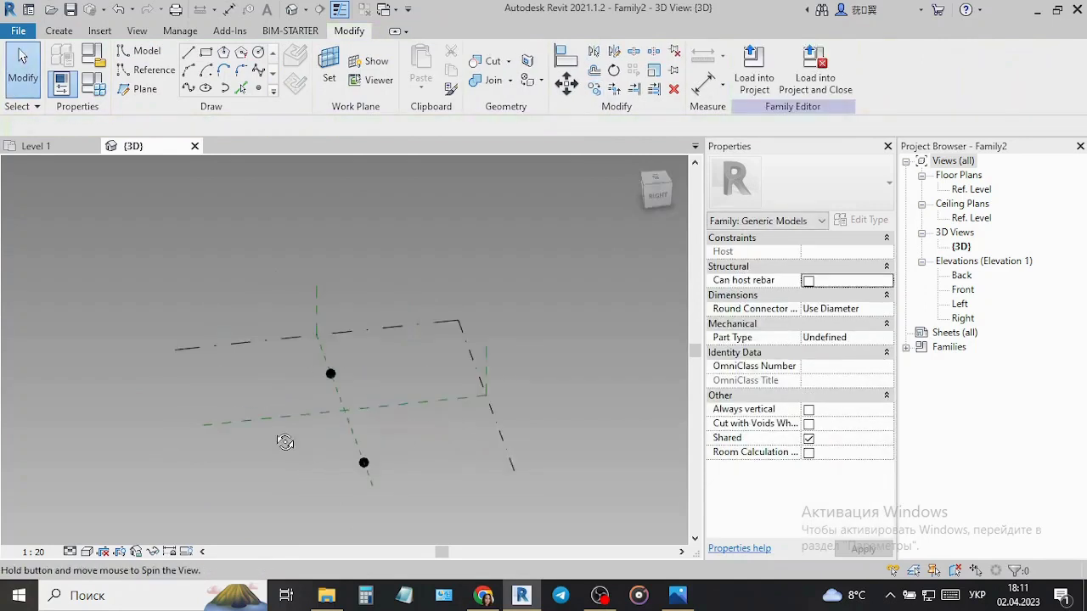
pyautogui.keyDown('ctrl'); pyautogui.click(426, 444); pyautogui.keyUp('ctrl')
pyautogui.click(740, 49)
pyautogui.keyDown('shift'); pyautogui.moveTo(366, 482); pyautogui.dragTo(200, 496, button='middle'); pyautogui.keyUp('shift')
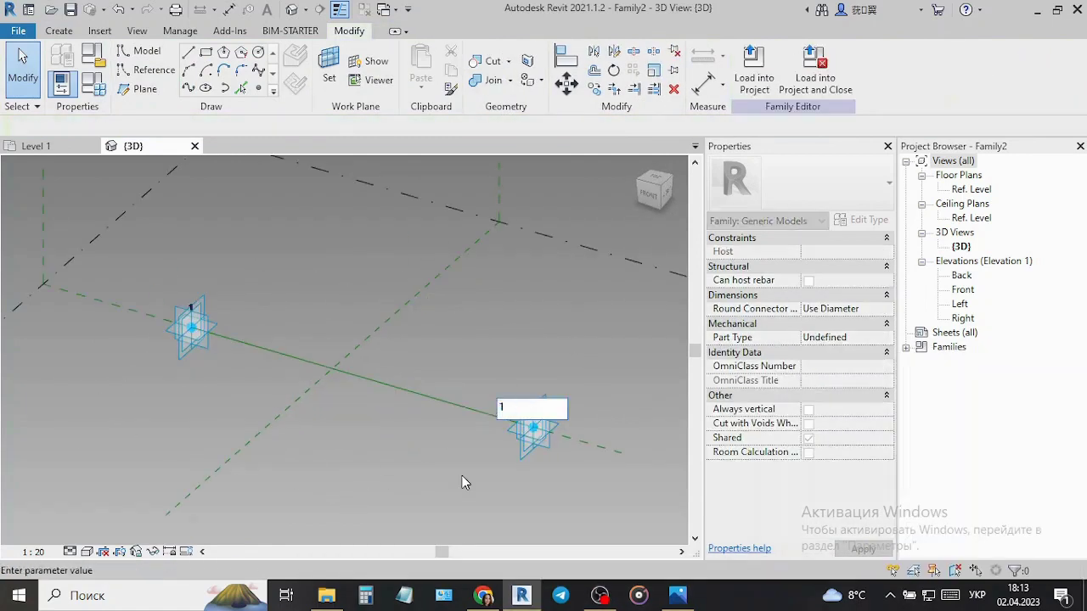
# Dimension points 1 to 2, label it Length, and temporarily hide the lines
pyautogui.click(700, 85)
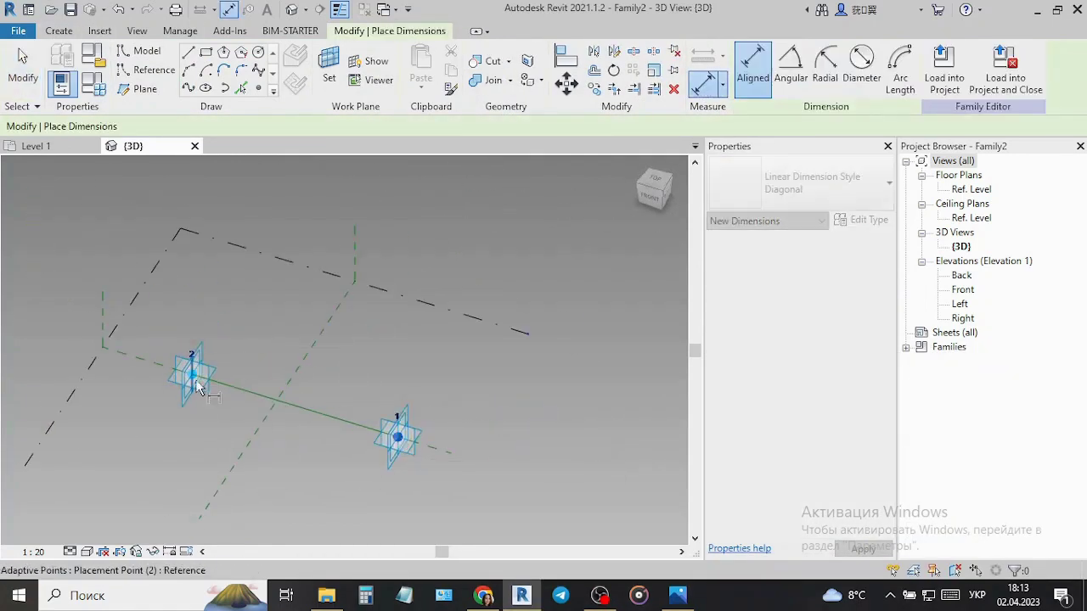
pyautogui.click(373, 385)
pyautogui.click(694, 93)
pyautogui.write('Length A')
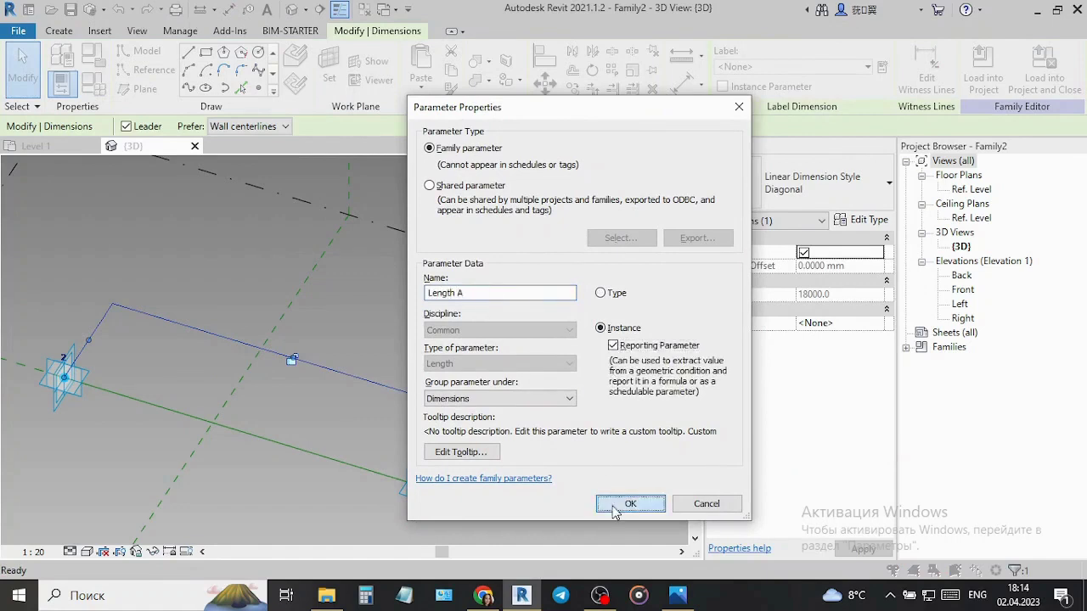
pyautogui.click(630, 504)
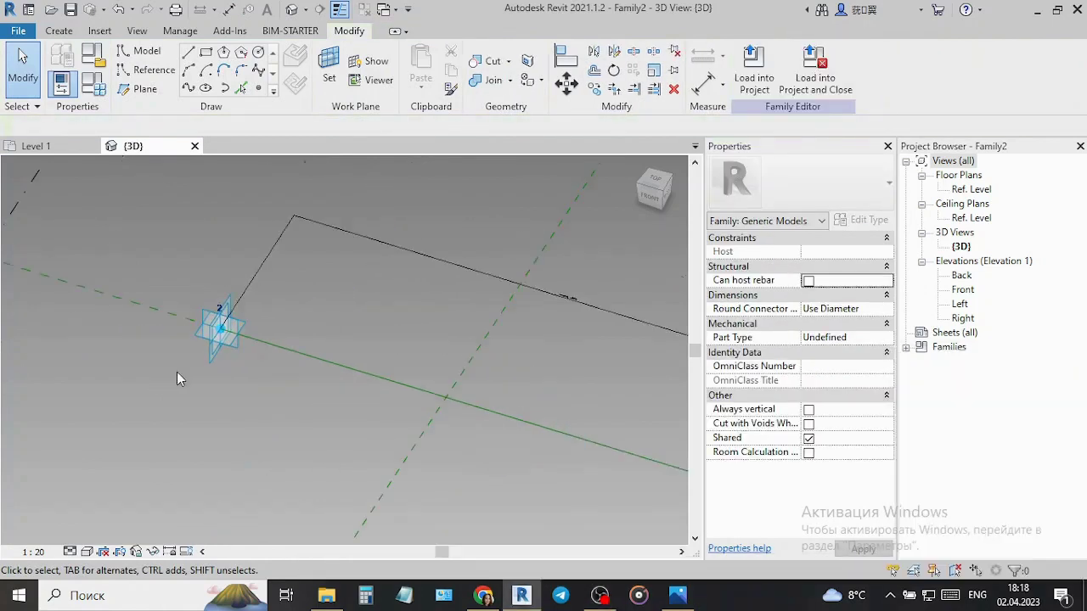
pyautogui.click(153, 552)
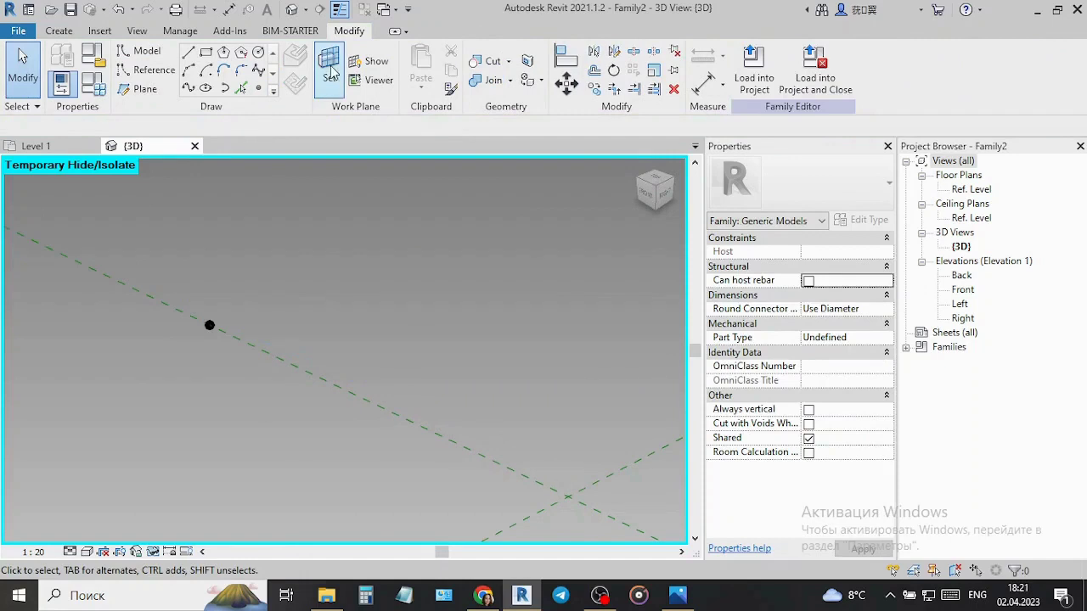
# Draw a five-sided reference pentagon around the point with rotation angle tied to R_angle
pyautogui.click(273, 312)
pyautogui.click(153, 73)
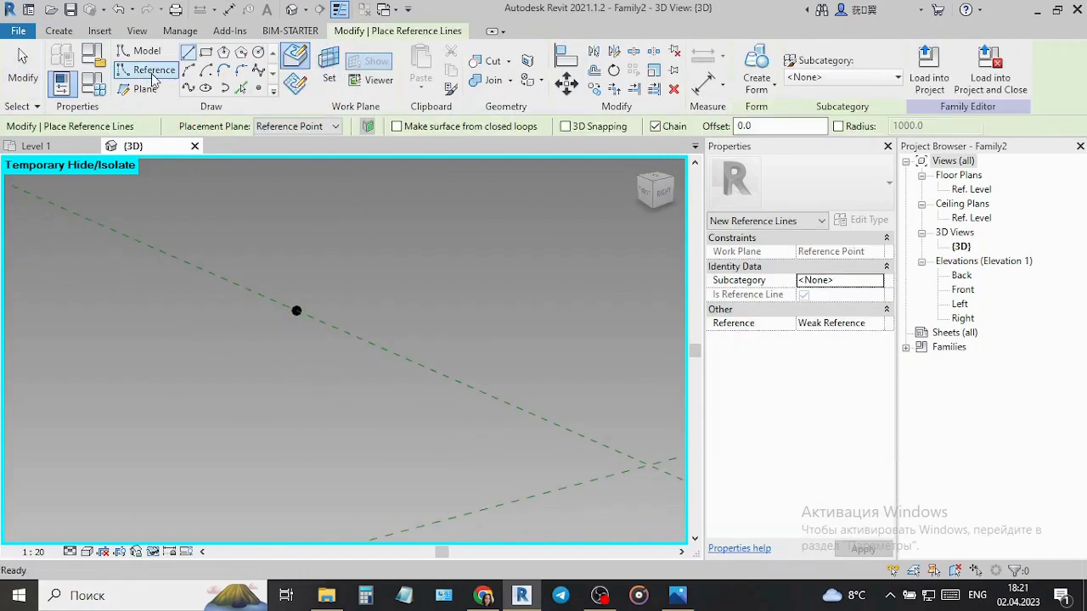
pyautogui.moveTo(337, 255)
pyautogui.keyDown('shift'); pyautogui.mouseDown(button='middle')
pyautogui.moveTo(363, 265)
pyautogui.moveTo(593, 257)
pyautogui.mouseUp(button='middle'); pyautogui.keyUp('shift')
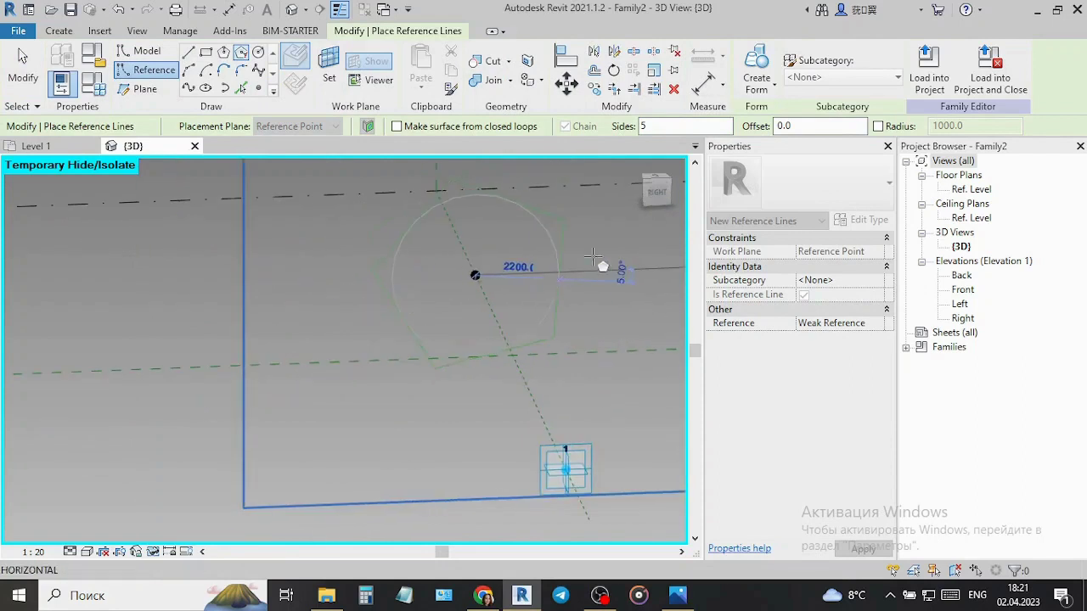
pyautogui.click(570, 304)
pyautogui.keyDown('shift'); pyautogui.moveTo(586, 311); pyautogui.dragTo(404, 481, button='middle'); pyautogui.keyUp('shift')
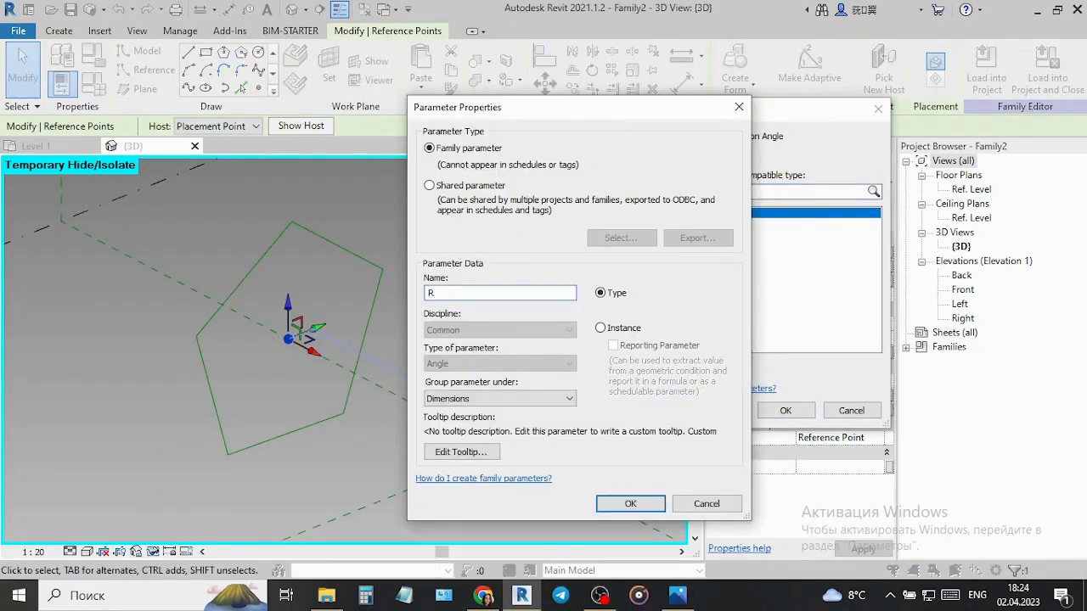
pyautogui.click(630, 503)
# Add a new Integer family parameter in Family Types
pyautogui.click(772, 408)
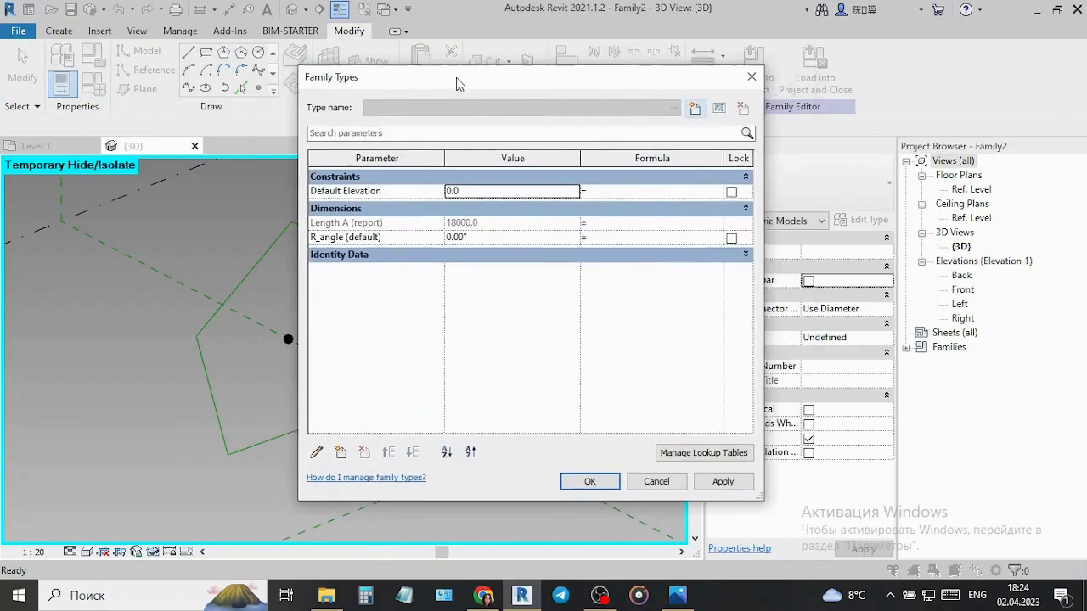
pyautogui.moveTo(456, 83); pyautogui.dragTo(473, 85)
pyautogui.click(357, 454)
pyautogui.click(514, 363)
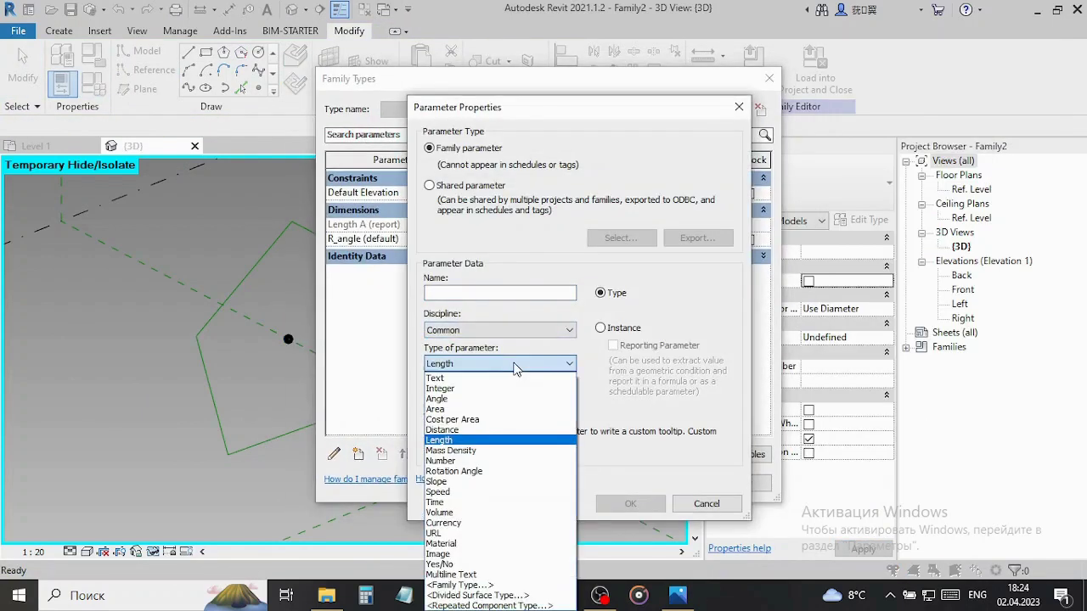
pyautogui.click(552, 388)
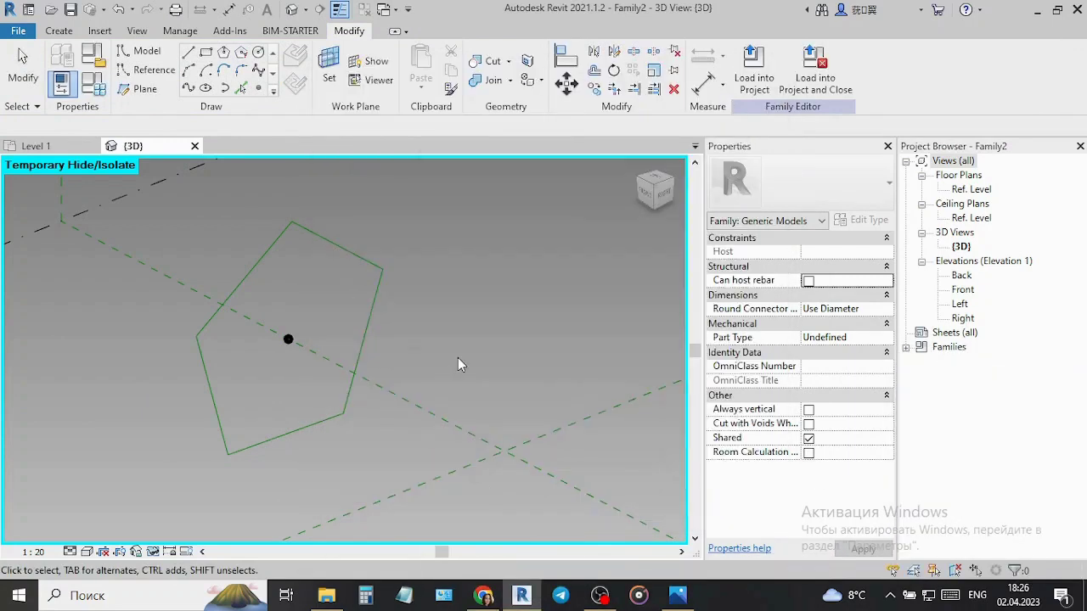
# Set Int to Length A / 1000 mm and give R_angle an Int-based formula
pyautogui.moveTo(513, 447); pyautogui.dragTo(488, 429)
pyautogui.click(441, 354)
pyautogui.click(61, 84)
pyautogui.click(638, 239)
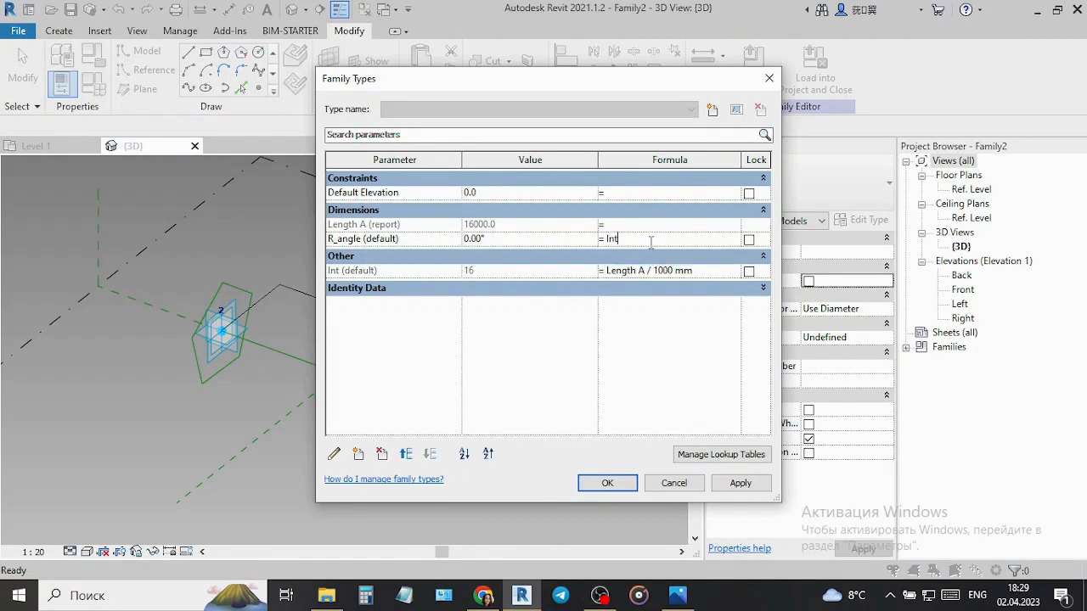
pyautogui.click(635, 483)
pyautogui.click(495, 437)
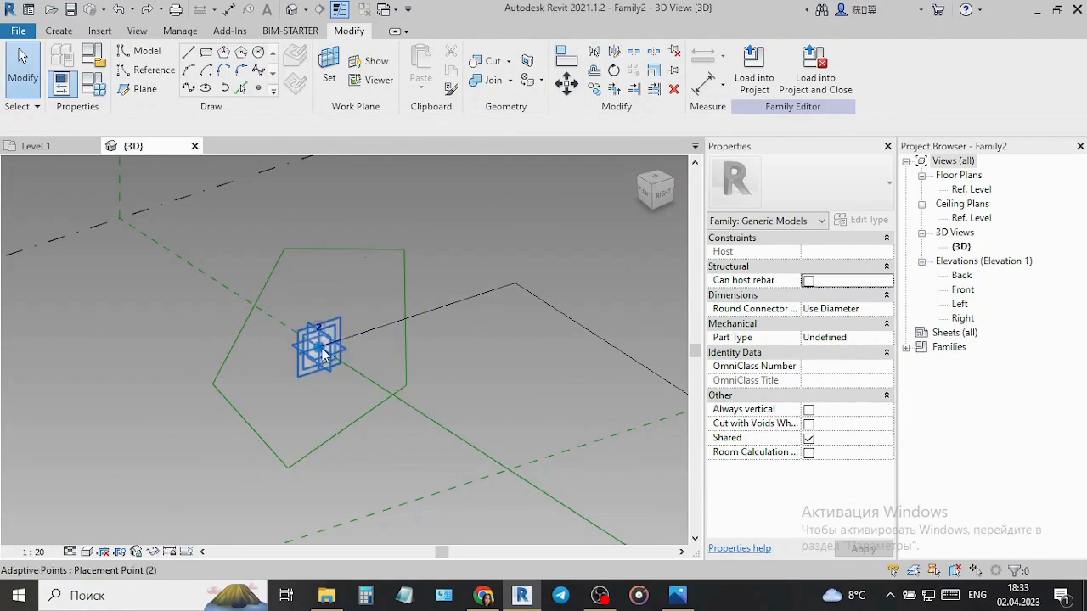
# Temporarily hide the sweep category and orient the view toward the pentagon
pyautogui.click(341, 252)
pyautogui.click(153, 551)
pyautogui.click(197, 481)
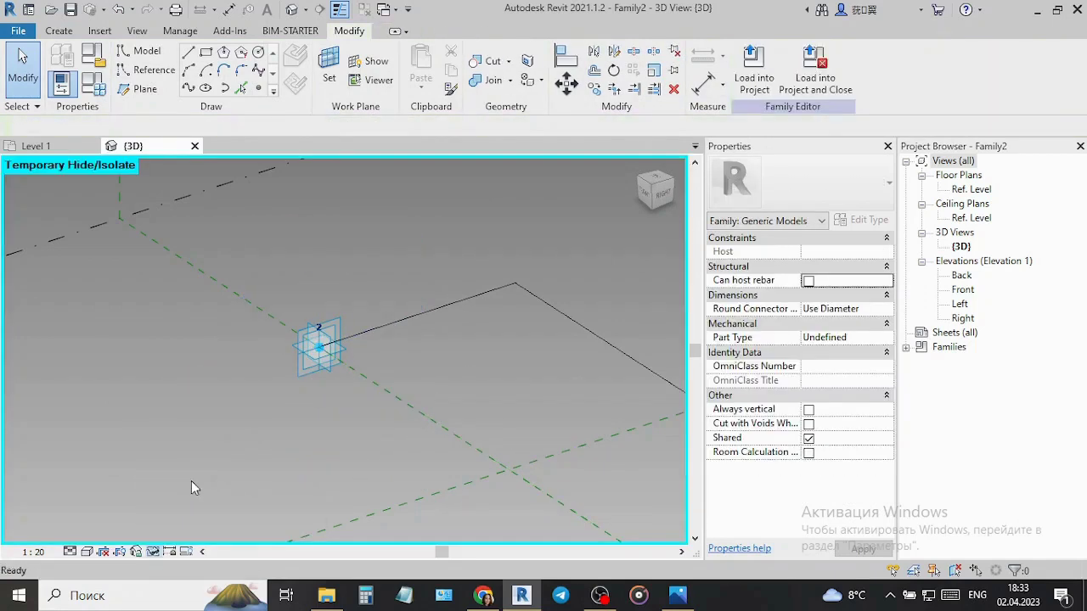
pyautogui.click(188, 424)
pyautogui.keyDown('shift'); pyautogui.moveTo(189, 425); pyautogui.dragTo(170, 432, button='middle'); pyautogui.keyUp('shift')
pyautogui.click(265, 396)
pyautogui.keyDown('shift'); pyautogui.moveTo(265, 396); pyautogui.dragTo(201, 345, button='middle'); pyautogui.keyUp('shift')
pyautogui.moveTo(611, 389)
pyautogui.mouseDown(button='middle')
pyautogui.moveTo(389, 417)
pyautogui.moveTo(357, 342)
pyautogui.mouseUp(button='middle')
# Add aligned dimensions (DI) from the centre point to the pentagon's sides
pyautogui.press('d')
pyautogui.press('i')
pyautogui.click(361, 413)
pyautogui.click(310, 256)
pyautogui.click(247, 262)
pyautogui.click(356, 342)
pyautogui.click(295, 472)
pyautogui.click(296, 472)
pyautogui.keyDown('shift'); pyautogui.moveTo(416, 347); pyautogui.dragTo(427, 375, button='middle'); pyautogui.keyUp('shift')
pyautogui.press('Escape')
pyautogui.press('Escape')
# Set the view scale to 1:50
pyautogui.click(270, 356)
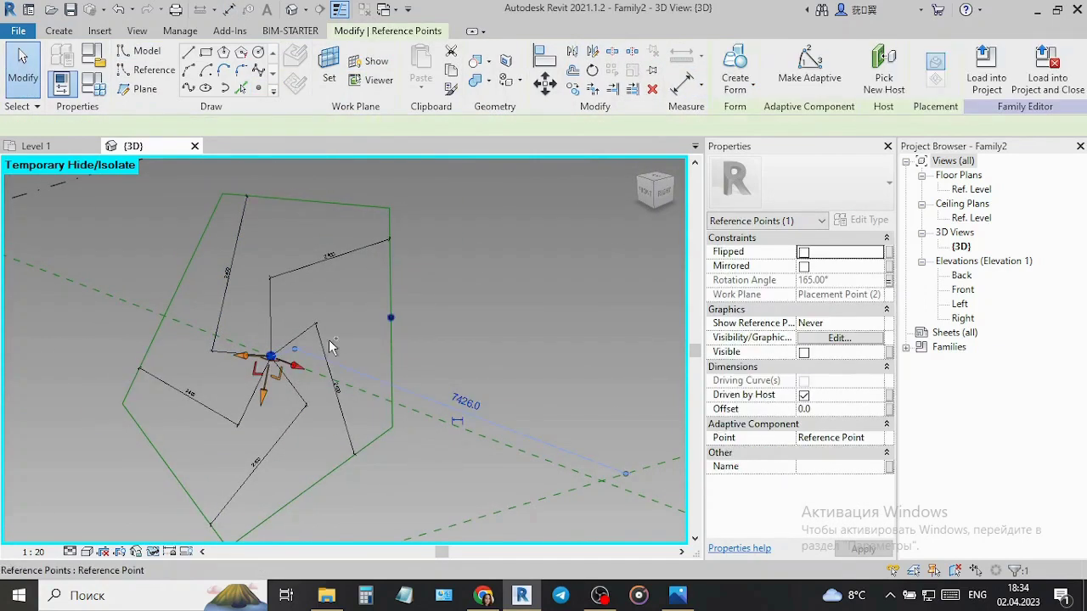
pyautogui.click(369, 337)
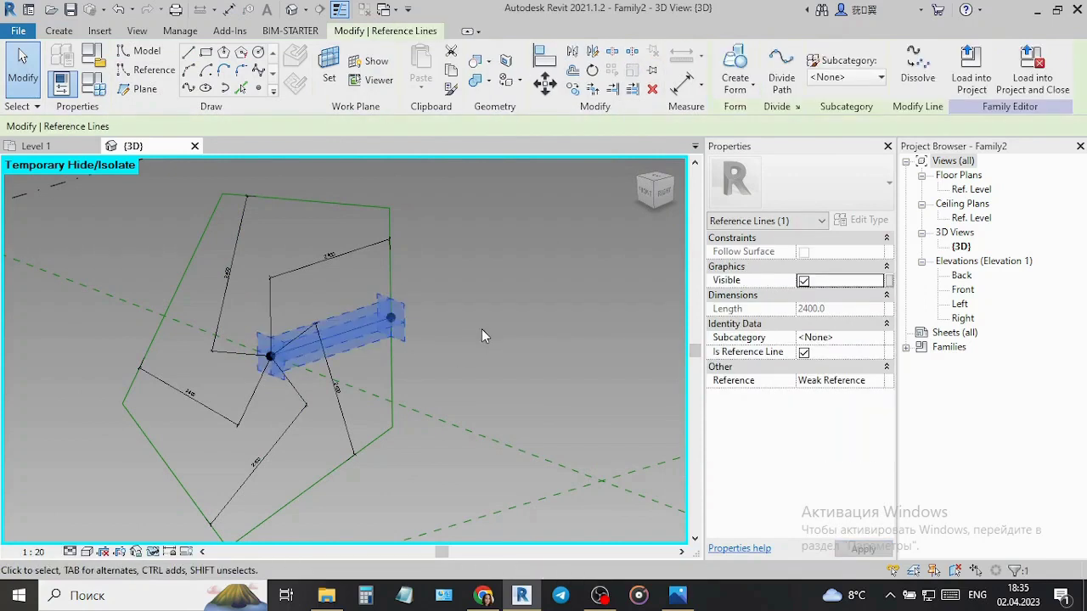
pyautogui.keyDown('shift'); pyautogui.moveTo(481, 330); pyautogui.dragTo(461, 350, button='middle'); pyautogui.keyUp('shift')
pyautogui.click(32, 552)
pyautogui.click(22, 427)
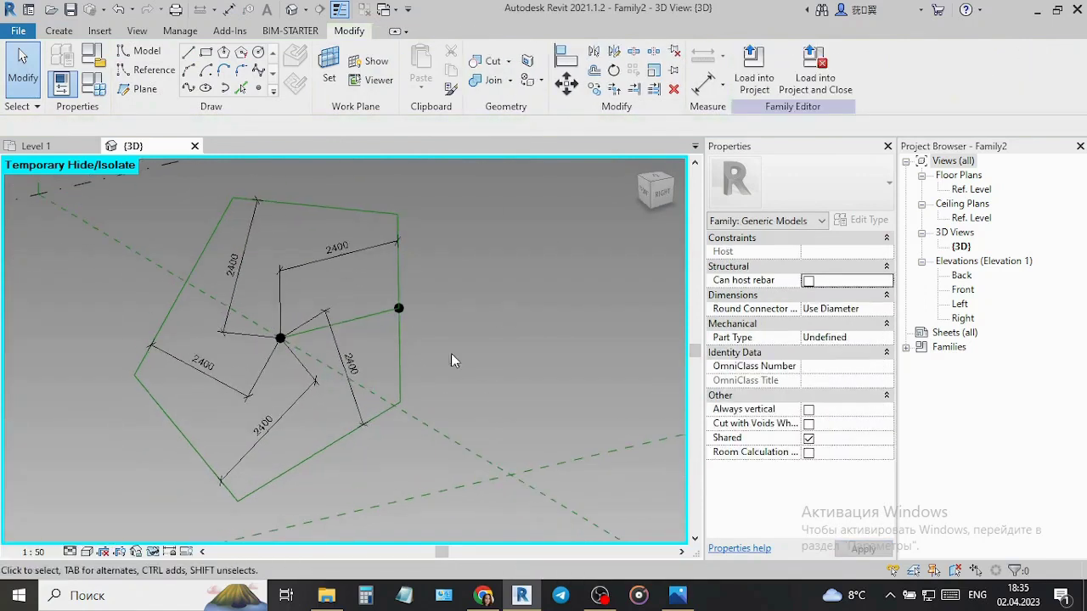
# Set project length units (UN) to round to 2 decimal places
pyautogui.press('u')
pyautogui.press('n')
pyautogui.moveTo(460, 103); pyautogui.dragTo(615, 124)
pyautogui.click(637, 233)
pyautogui.click(491, 291)
pyautogui.click(590, 385)
pyautogui.click(536, 460)
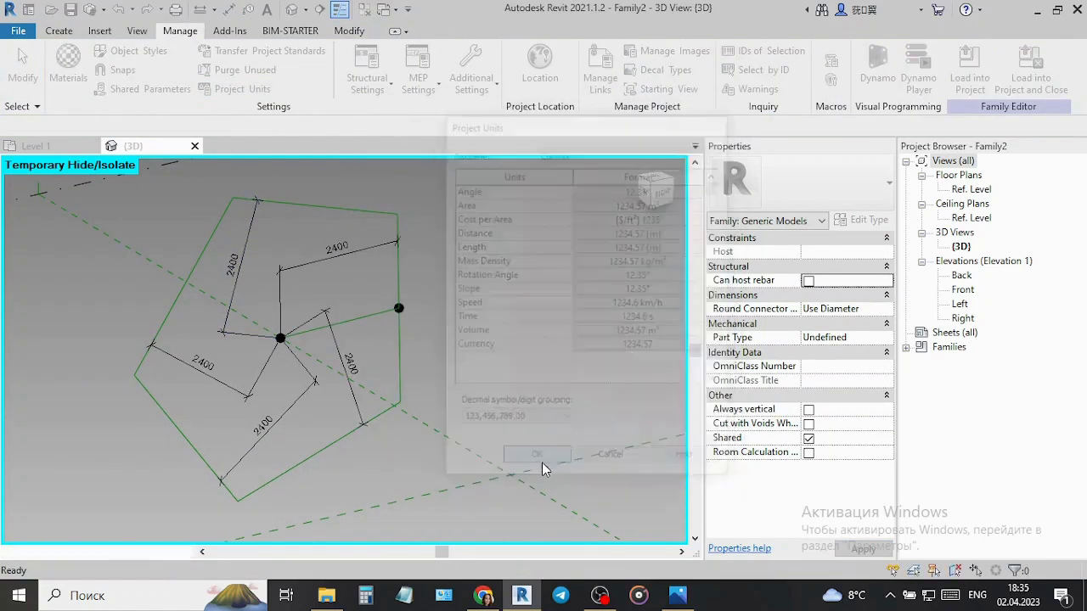
# Label all five pentagon dimensions with a new type parameter D
pyautogui.click(350, 361)
pyautogui.keyDown('ctrl'); pyautogui.click(264, 424); pyautogui.keyUp('ctrl')
pyautogui.keyDown('ctrl'); pyautogui.click(202, 365); pyautogui.keyUp('ctrl')
pyautogui.keyDown('ctrl'); pyautogui.click(236, 273); pyautogui.keyUp('ctrl')
pyautogui.keyDown('ctrl'); pyautogui.click(338, 246); pyautogui.keyUp('ctrl')
pyautogui.click(882, 66)
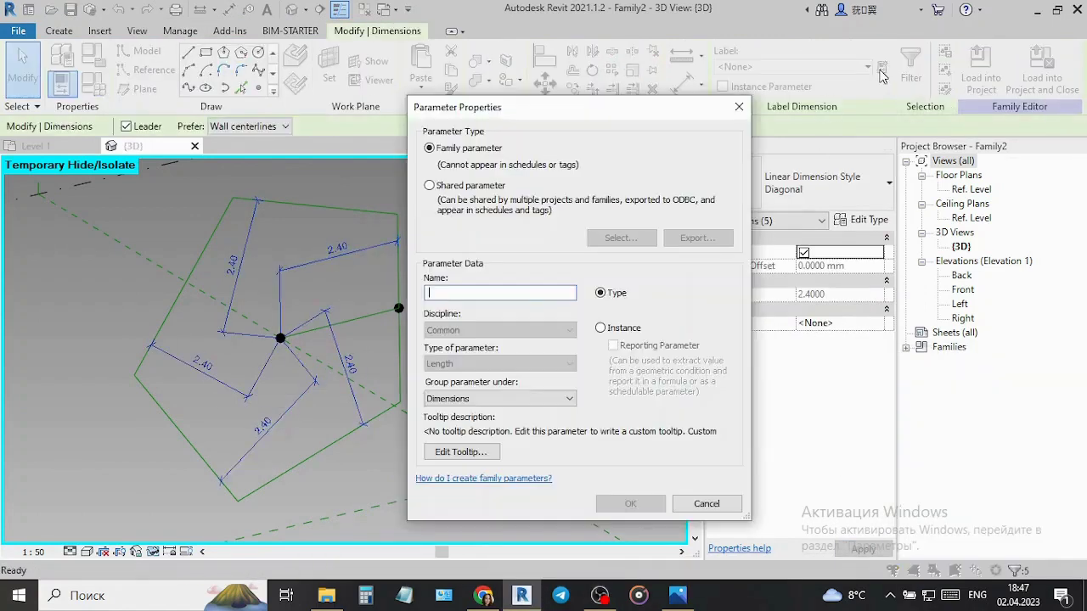
pyautogui.click(629, 504)
pyautogui.click(521, 328)
# Select the pentagon edge's reference point, then start and cancel Set Work Plane (WP)
pyautogui.scroll(2, 458, 406)
pyautogui.scroll(2, 425, 317)
pyautogui.scroll(2, 416, 317)
pyautogui.click(57, 31)
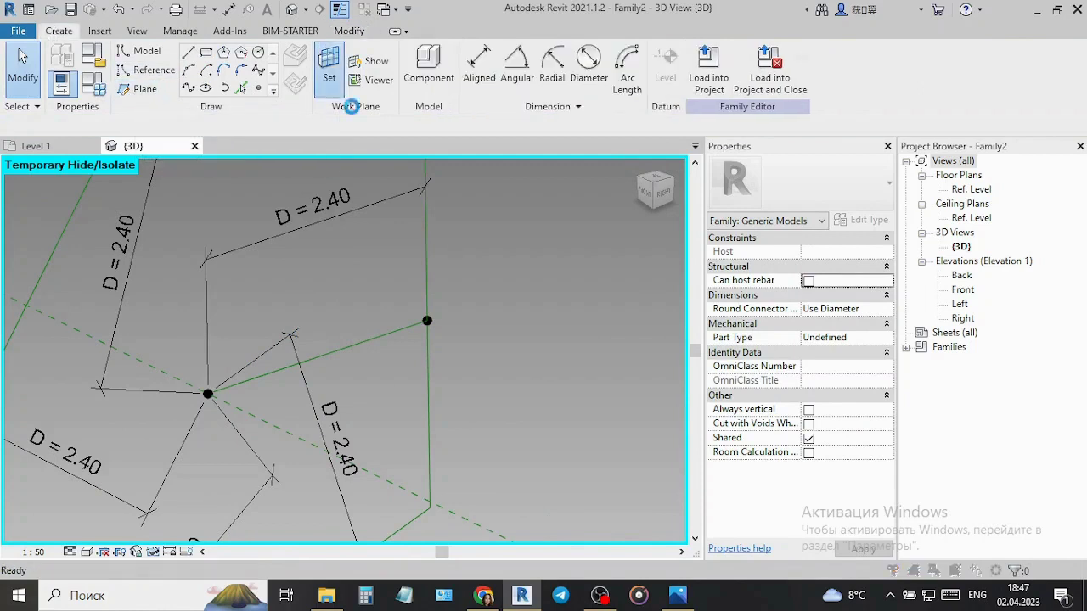
pyautogui.scroll(3, 427, 321)
pyautogui.click(427, 320)
pyautogui.click(484, 342)
pyautogui.scroll(-3, 442, 331)
pyautogui.press('w')
pyautogui.press('p')
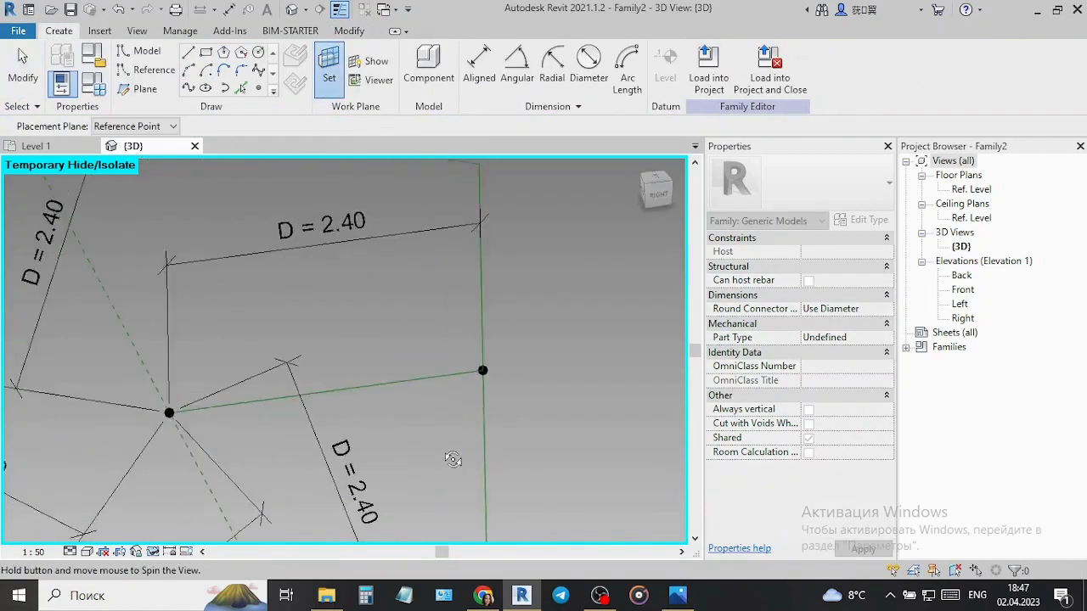
pyautogui.press('Escape')
pyautogui.scroll(3, 476, 357)
pyautogui.scroll(-1, 471, 320)
# Draw a small 4-sided reference-line square on the edge's reference point
pyautogui.click(147, 69)
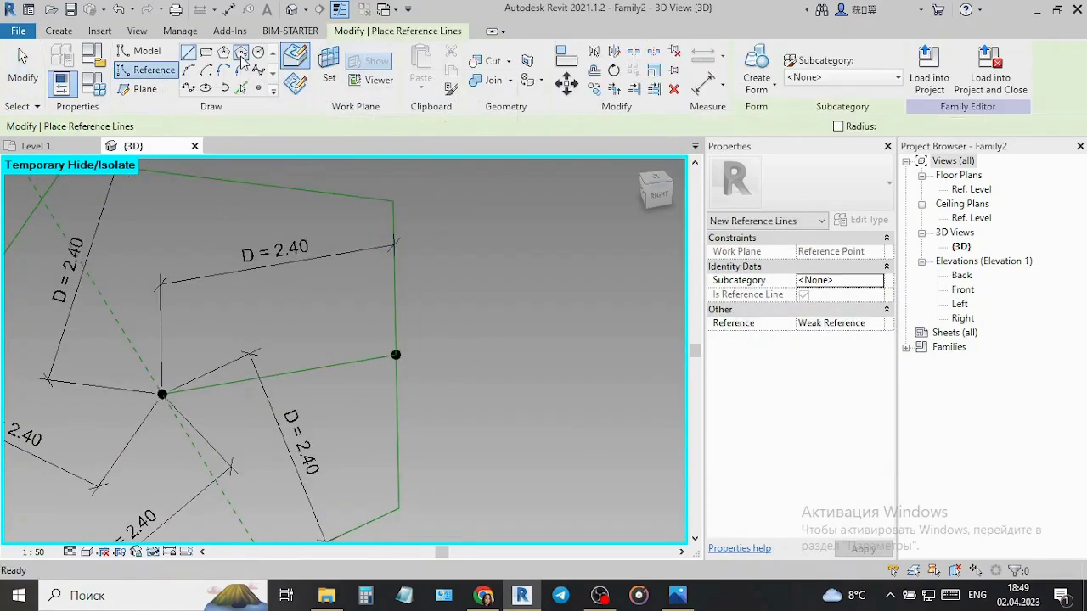
pyautogui.press('Escape')
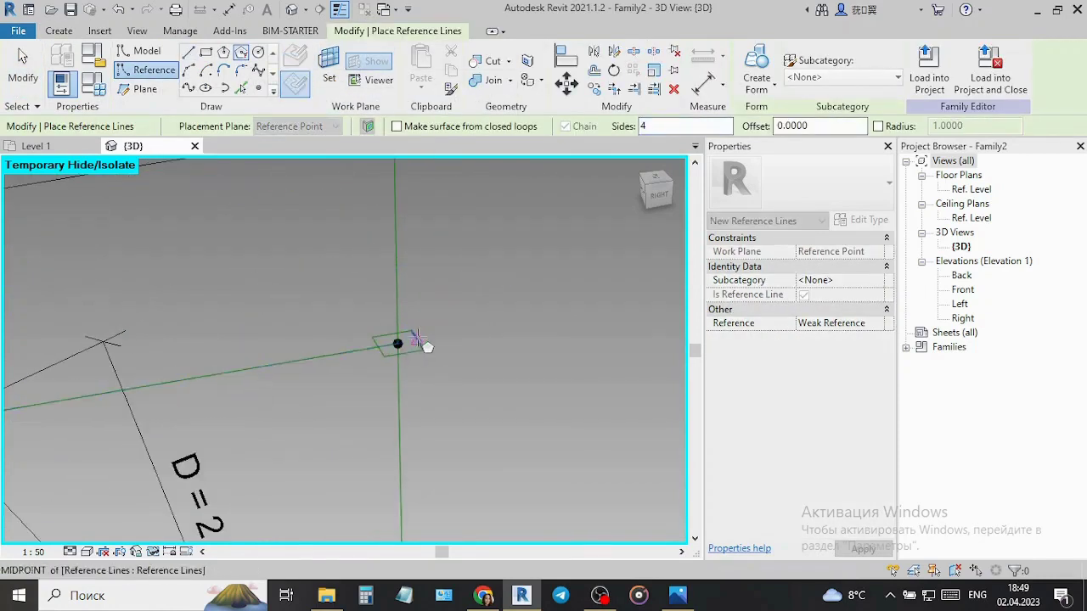
pyautogui.press('Escape')
pyautogui.scroll(-2, 479, 406)
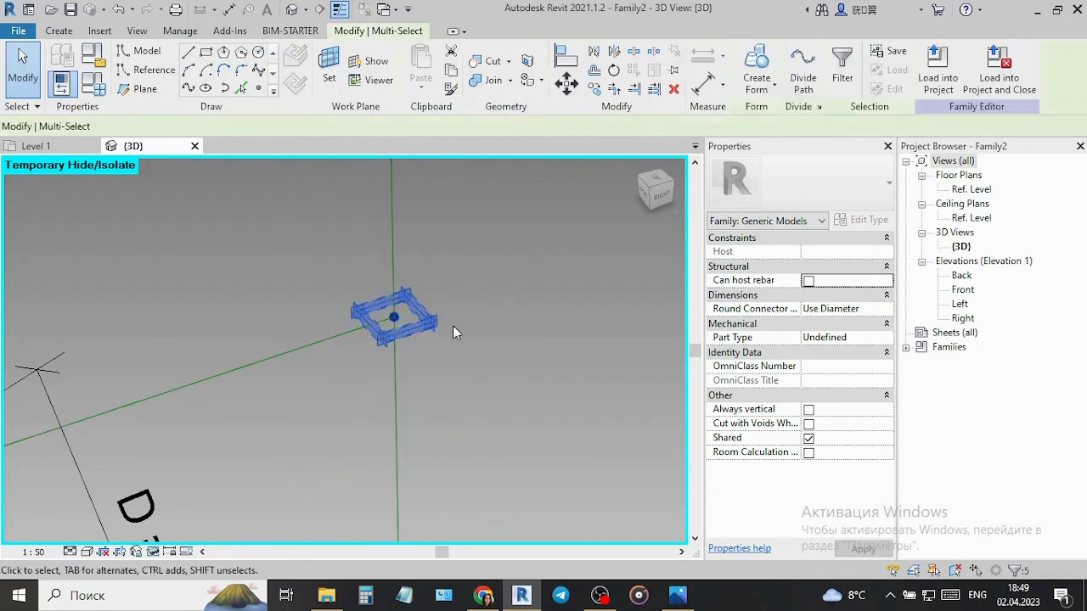
# Isolate the square and add 0.10 aligned dimensions to its four sides
pyautogui.click(153, 551)
pyautogui.click(197, 481)
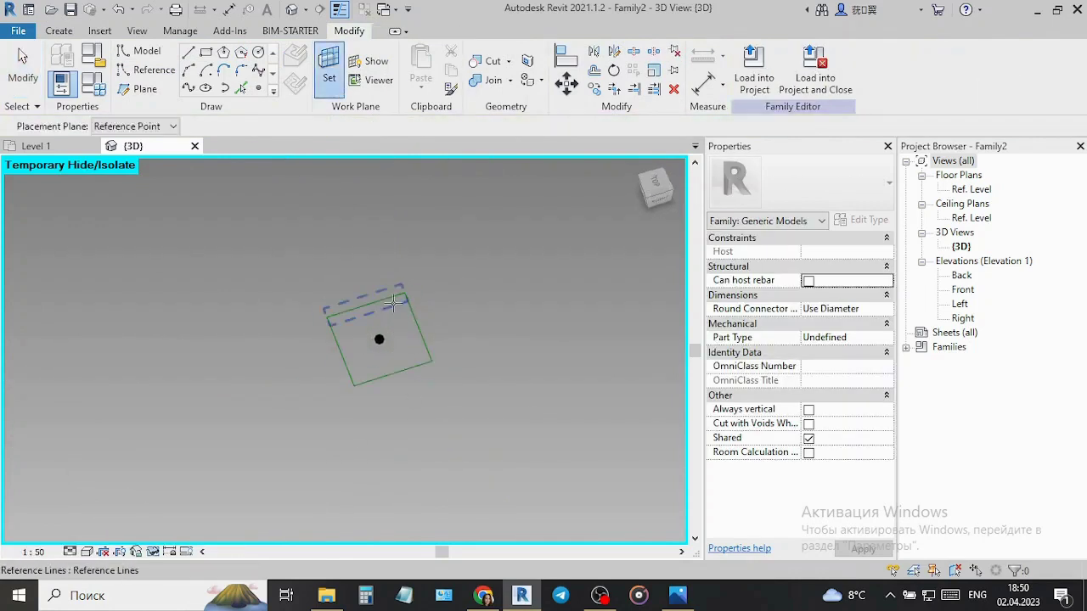
pyautogui.press('d')
pyautogui.press('i')
pyautogui.scroll(2, 393, 303)
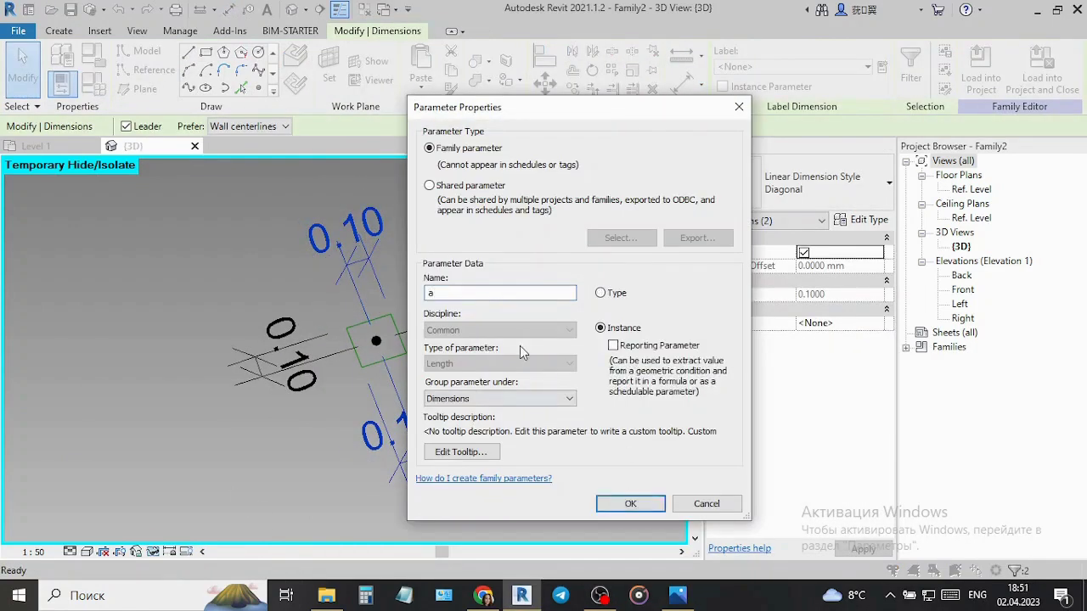
# Label the profile dimensions with parameters a and b and set their values
pyautogui.click(620, 508)
pyautogui.click(883, 68)
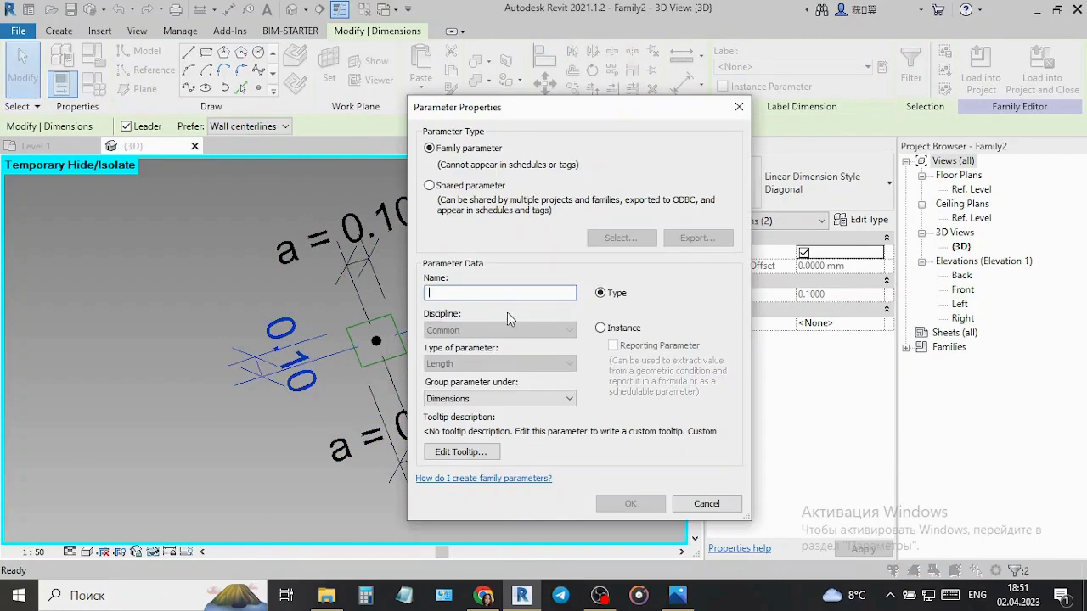
pyautogui.write('b')
pyautogui.click(630, 505)
pyautogui.keyDown('shift'); pyautogui.moveTo(461, 371); pyautogui.dragTo(428, 356, button='middle'); pyautogui.keyUp('shift')
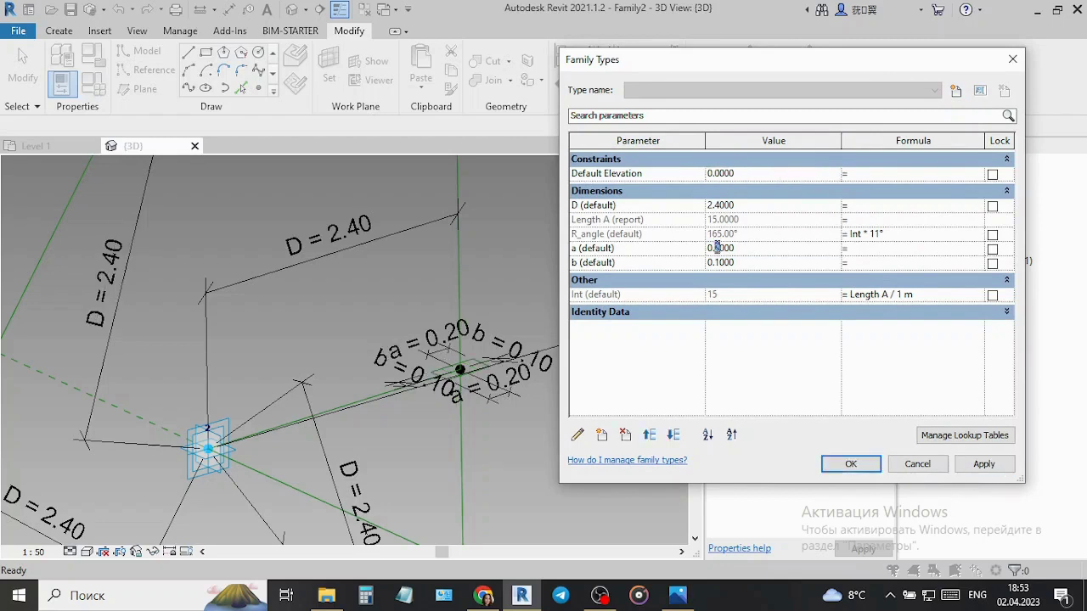
pyautogui.click(851, 463)
# Sweep the square profile along the pentagon into a solid form
pyautogui.scroll(5, 441, 393)
pyautogui.click(410, 350)
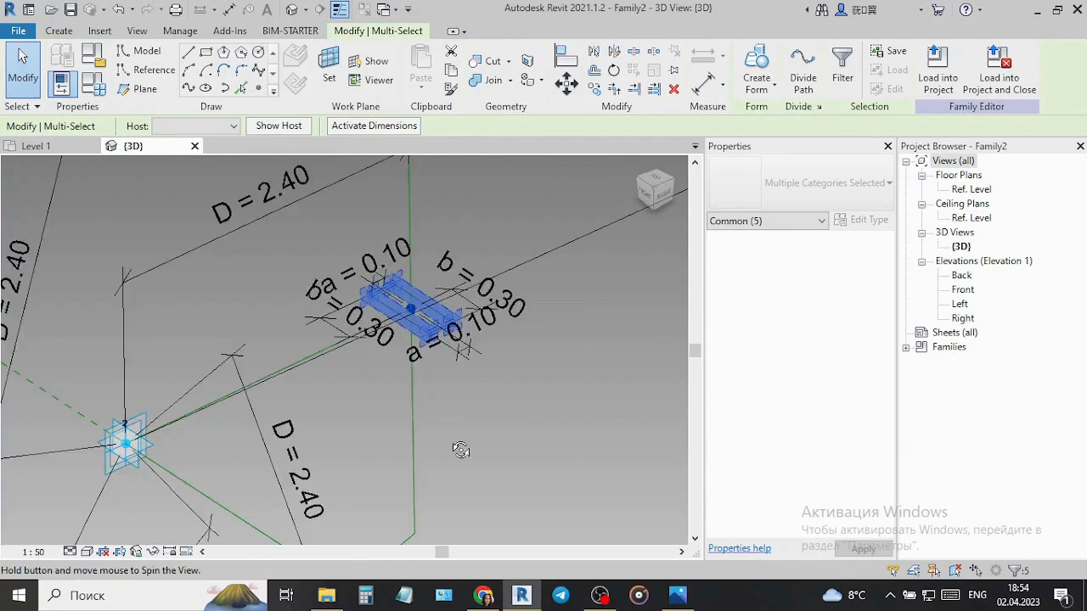
pyautogui.keyDown('shift'); pyautogui.moveTo(314, 292); pyautogui.dragTo(323, 225, button='middle'); pyautogui.keyUp('shift')
pyautogui.click(324, 226)
pyautogui.click(757, 83)
pyautogui.click(772, 117)
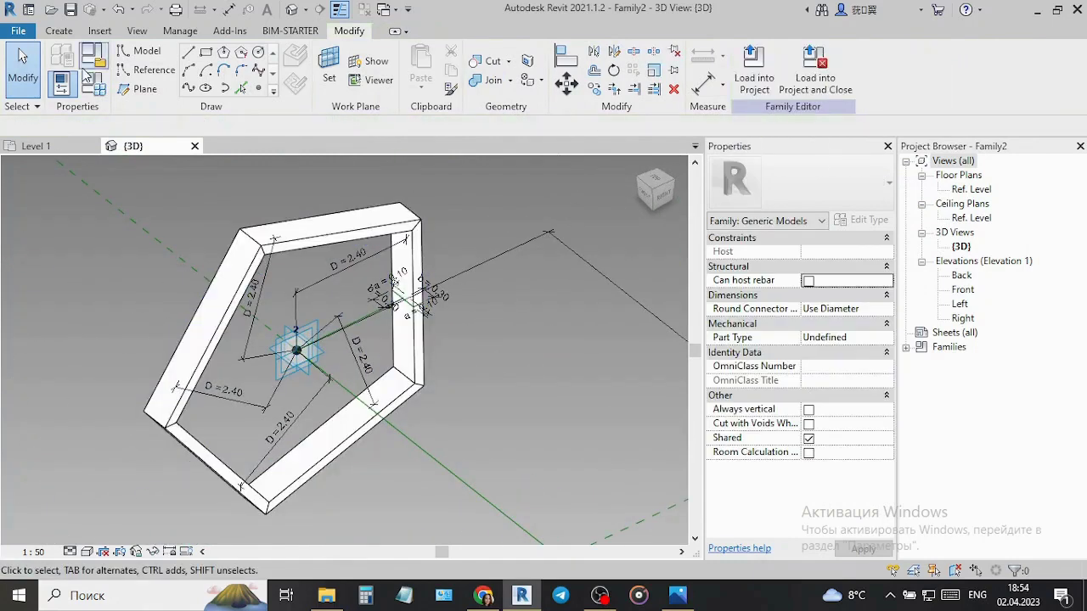
# Change D to 2.8 in the Family Types table
pyautogui.click(93, 53)
pyautogui.press('Return')
pyautogui.click(874, 328)
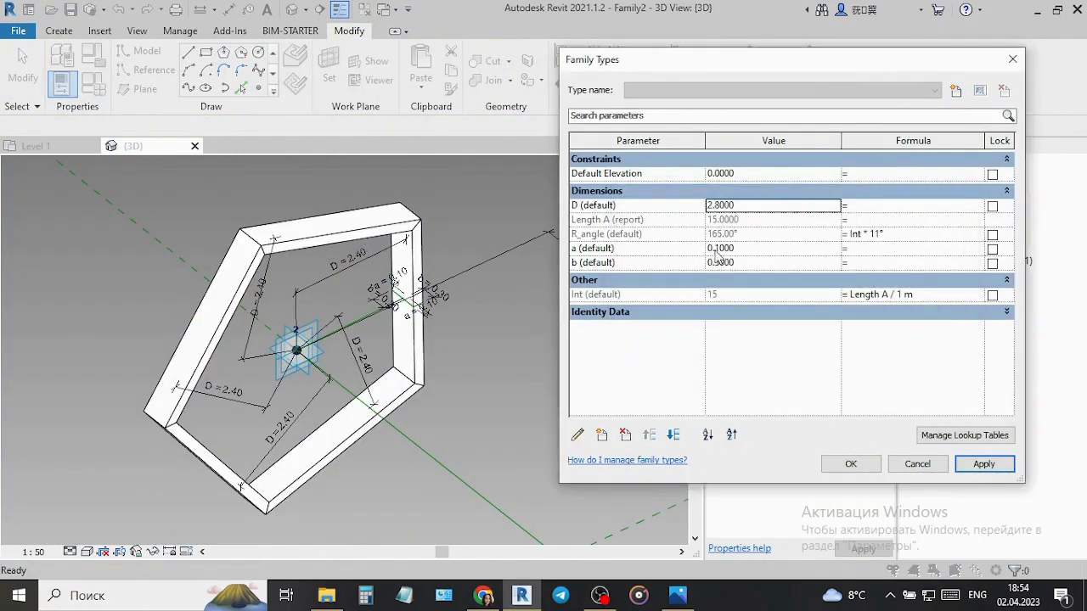
pyautogui.click(917, 465)
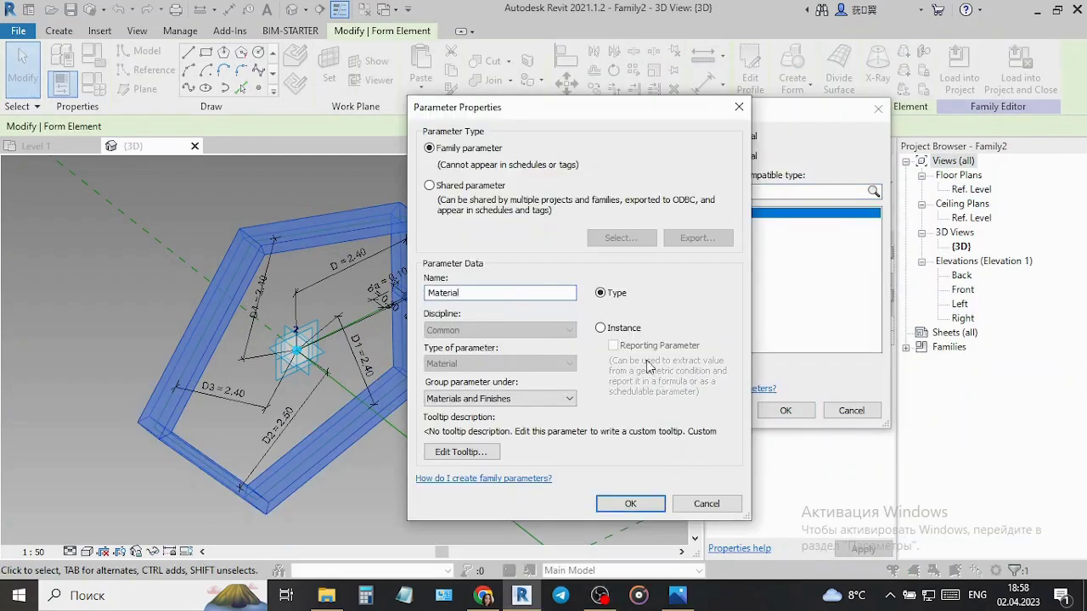
# Link the frame's material to a new Material parameter and close the family
pyautogui.click(630, 504)
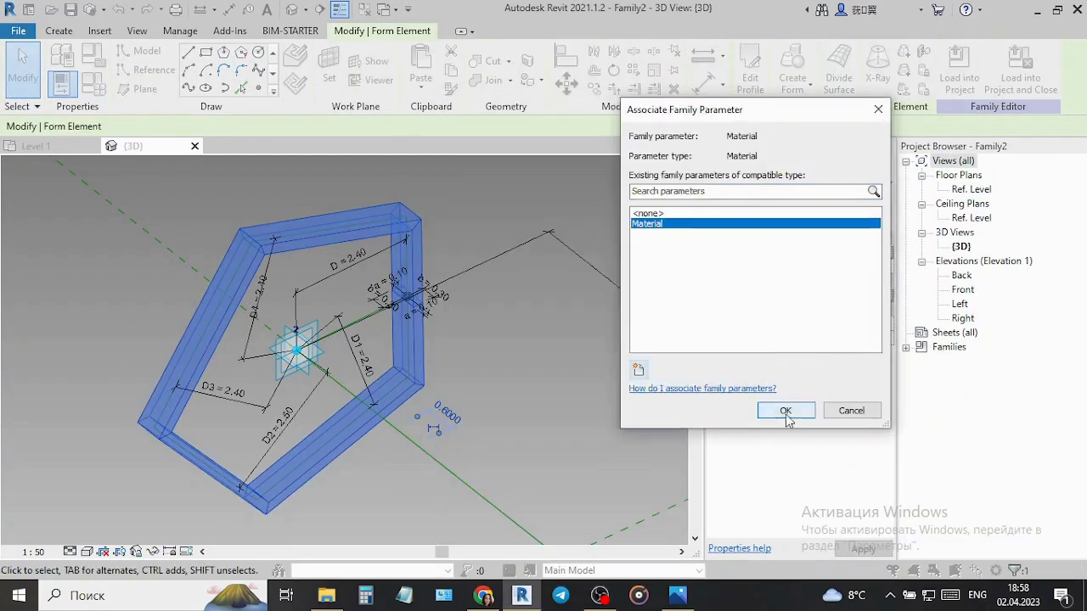
pyautogui.click(785, 410)
pyautogui.click(638, 341)
pyautogui.click(18, 31)
pyautogui.click(21, 348)
# Accept the new in-place mass name and set the project length units
pyautogui.click(160, 68)
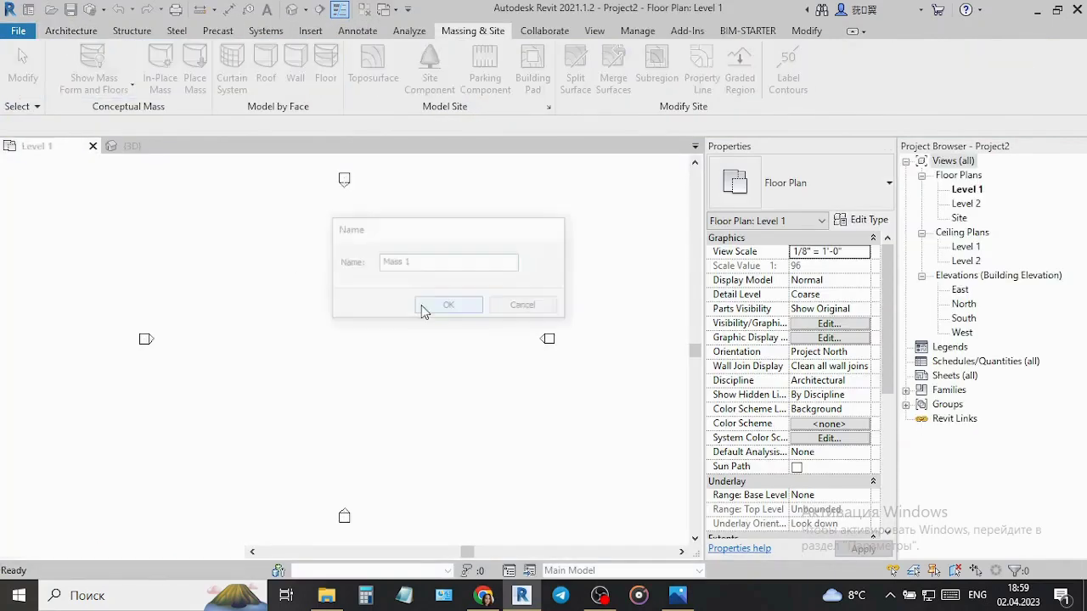
pyautogui.click(432, 305)
pyautogui.click(180, 31)
pyautogui.click(337, 68)
pyautogui.click(637, 231)
pyautogui.click(603, 184)
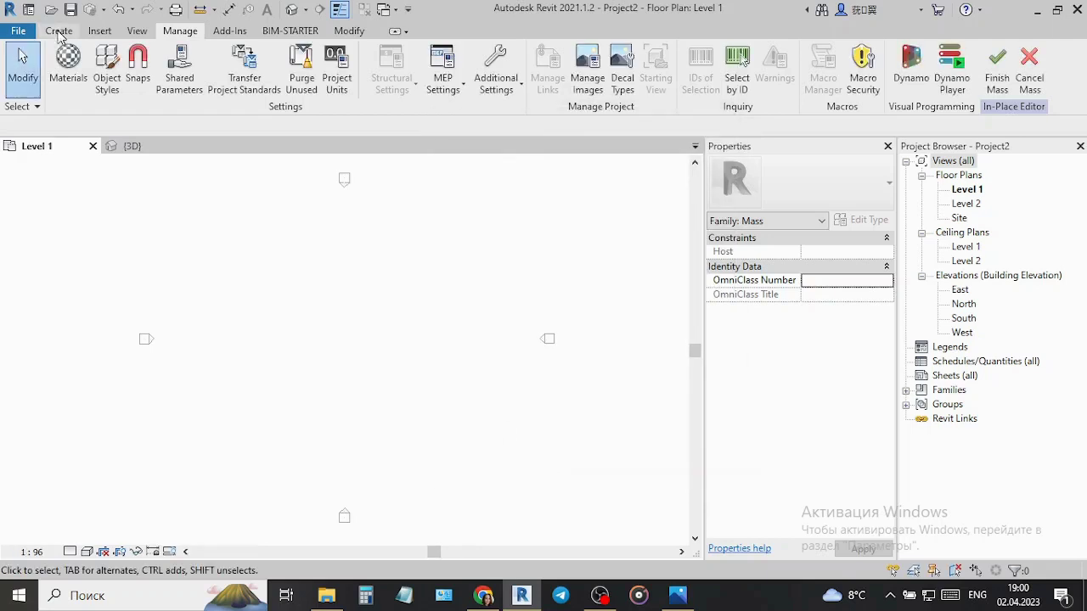
# Draw a 42 m straight reference line as the tunnel path
pyautogui.click(59, 30)
pyautogui.click(154, 70)
pyautogui.click(167, 338)
pyautogui.click(499, 332)
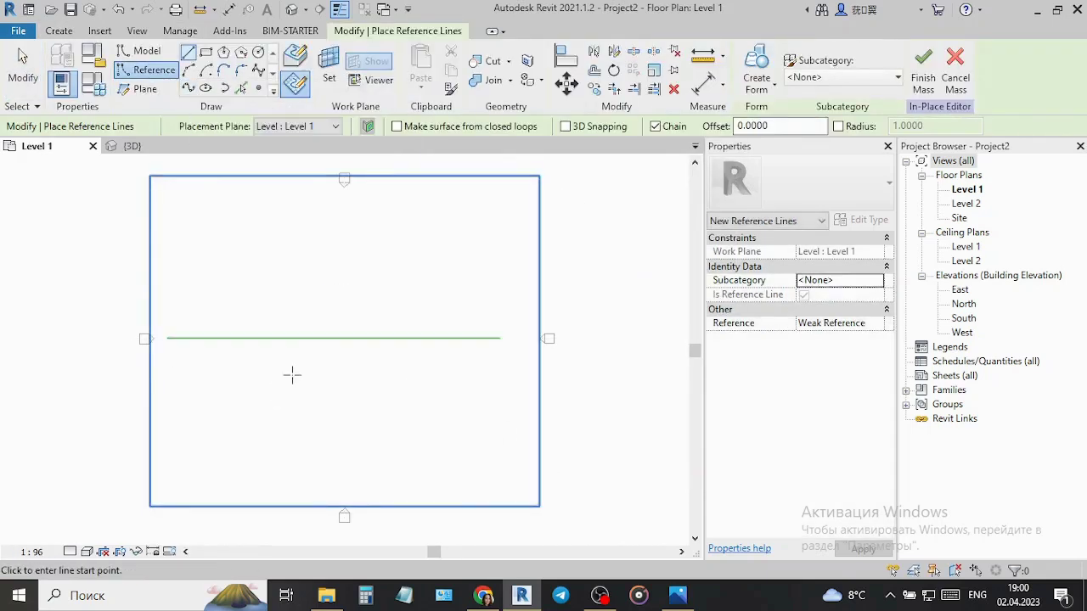
pyautogui.press('Escape')
pyautogui.press('Escape')
# Divide the reference line into a path of nodes at a fixed distance
pyautogui.click(340, 337)
pyautogui.click(802, 68)
pyautogui.click(838, 313)
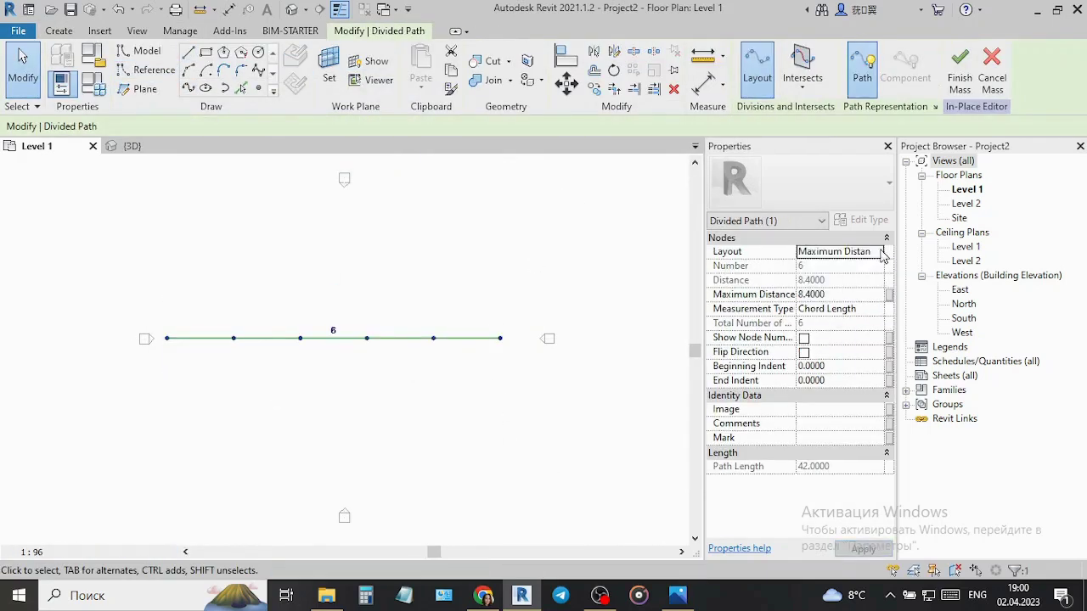
pyautogui.click(827, 290)
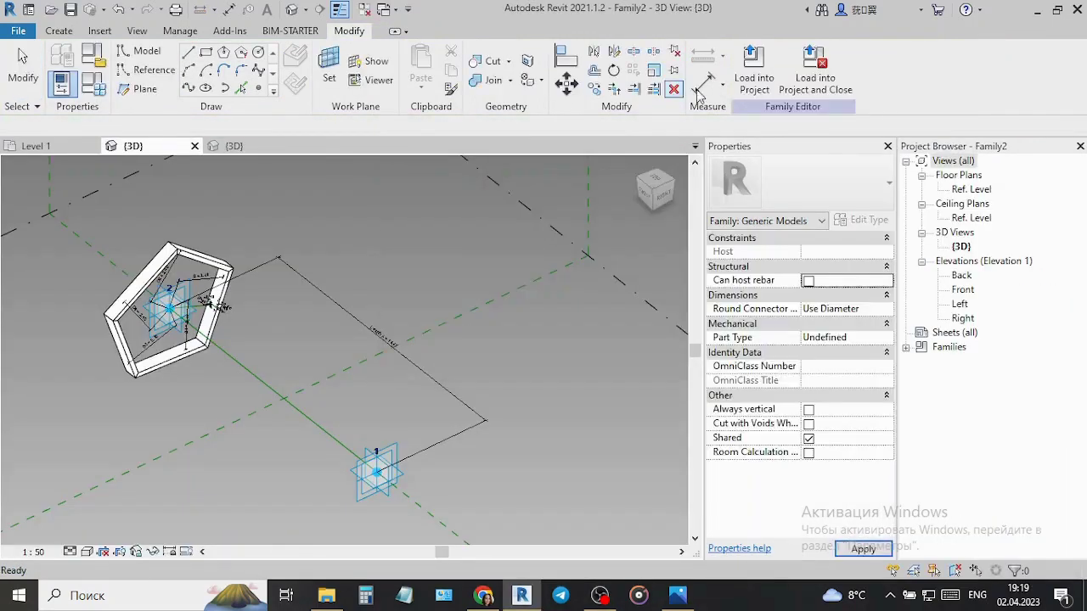
# Reload the pentagon frame family, overwriting the old version, and place it at the path's start
pyautogui.click(754, 68)
pyautogui.click(600, 250)
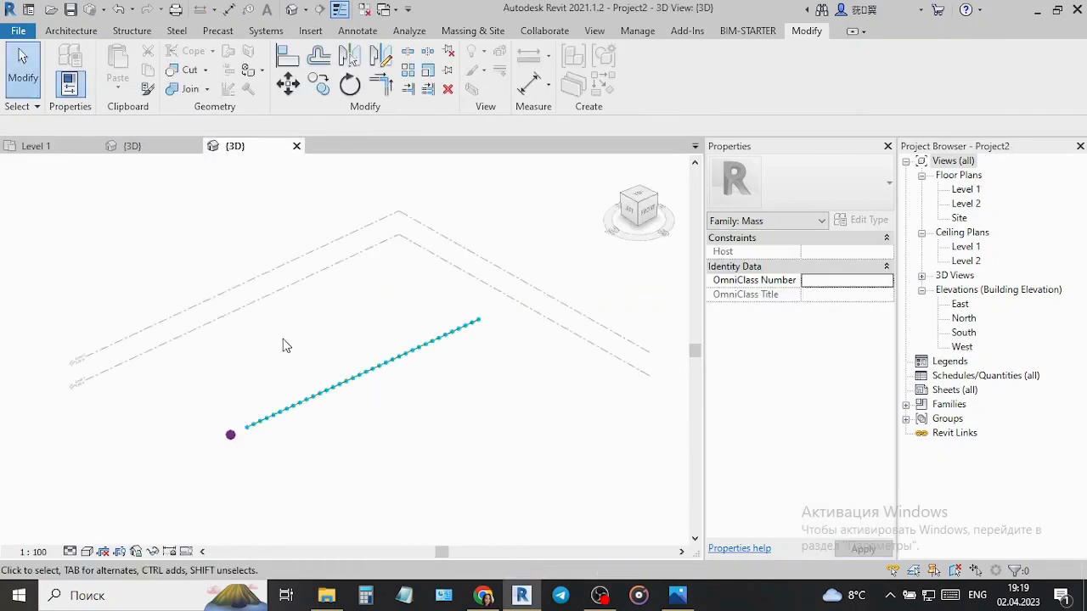
pyautogui.click(383, 372)
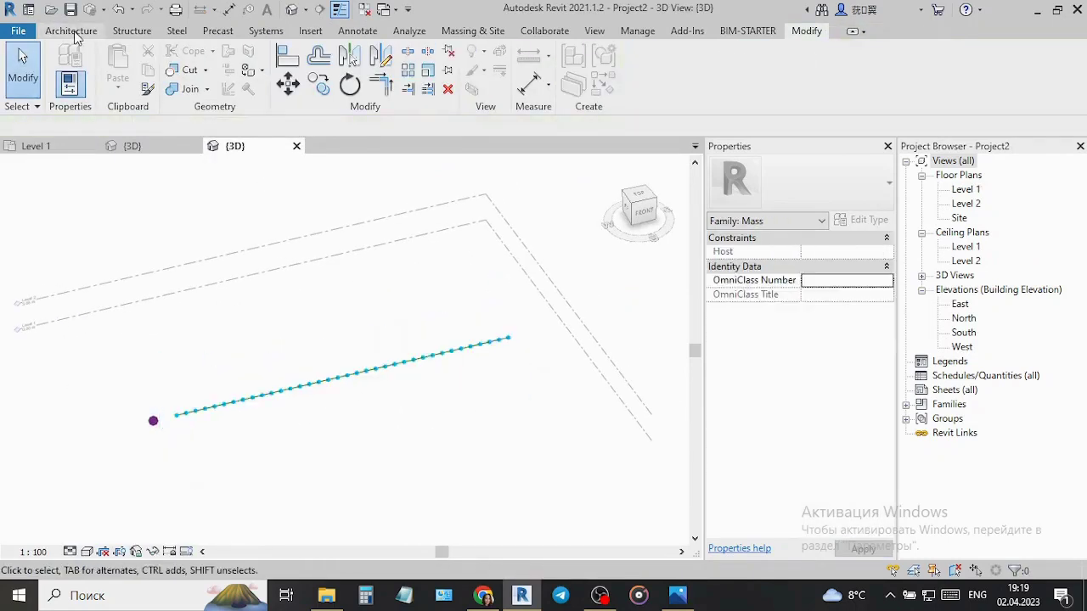
pyautogui.click(153, 420)
pyautogui.press('Escape')
pyautogui.moveTo(161, 416)
pyautogui.keyDown('shift'); pyautogui.mouseDown(button='middle')
pyautogui.moveTo(284, 439)
pyautogui.moveTo(402, 520)
pyautogui.mouseUp(button='middle'); pyautogui.keyUp('shift')
pyautogui.click(285, 439)
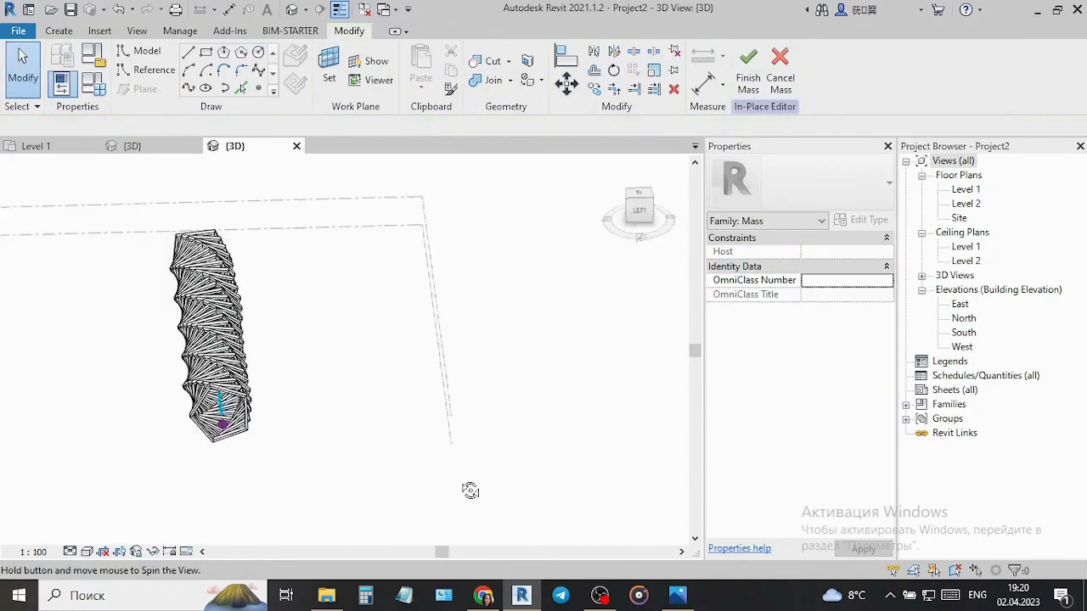
# Dismiss the save reminder and reposition the tunnel mass
pyautogui.click(280, 391)
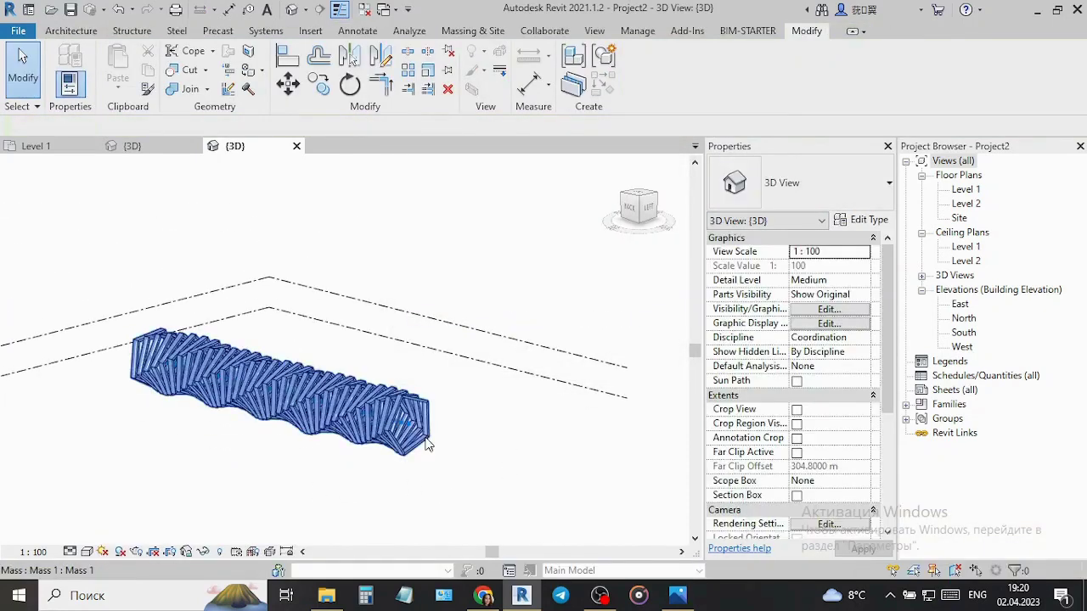
pyautogui.click(648, 206)
pyautogui.press('Escape')
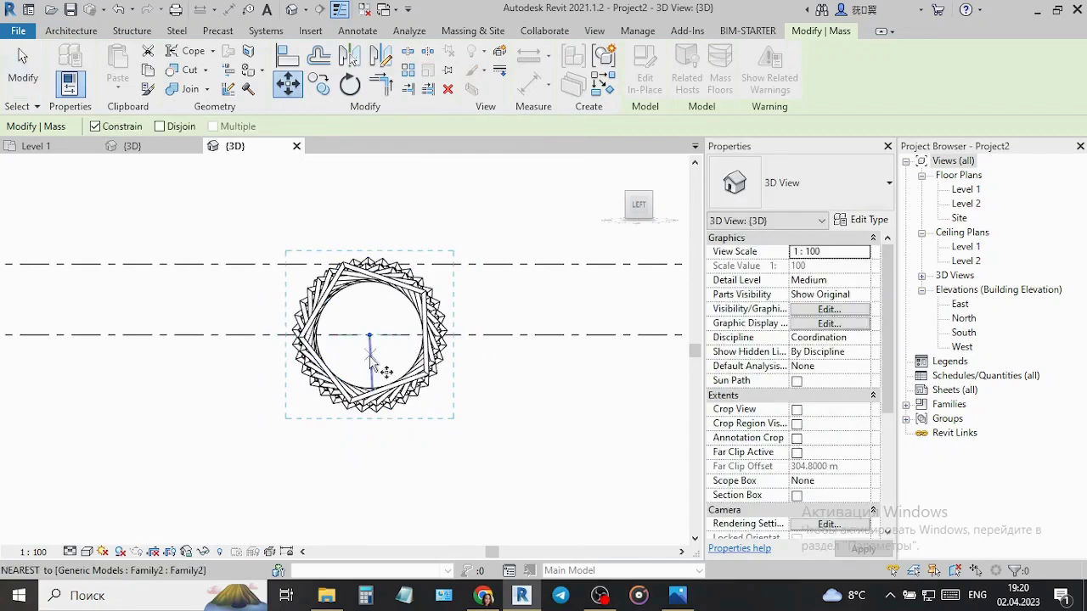
pyautogui.click(370, 335)
pyautogui.click(303, 405)
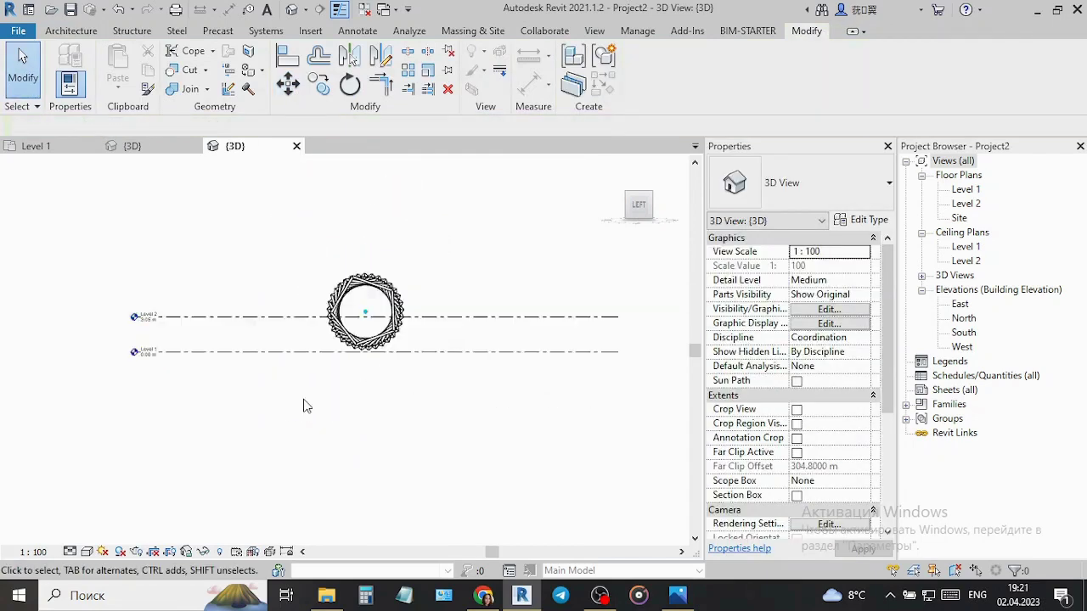
# Sketch a rectangular floor outline beneath the tunnel
pyautogui.click(626, 195)
pyautogui.click(72, 31)
pyautogui.click(301, 70)
pyautogui.press('s')
pyautogui.press('b')
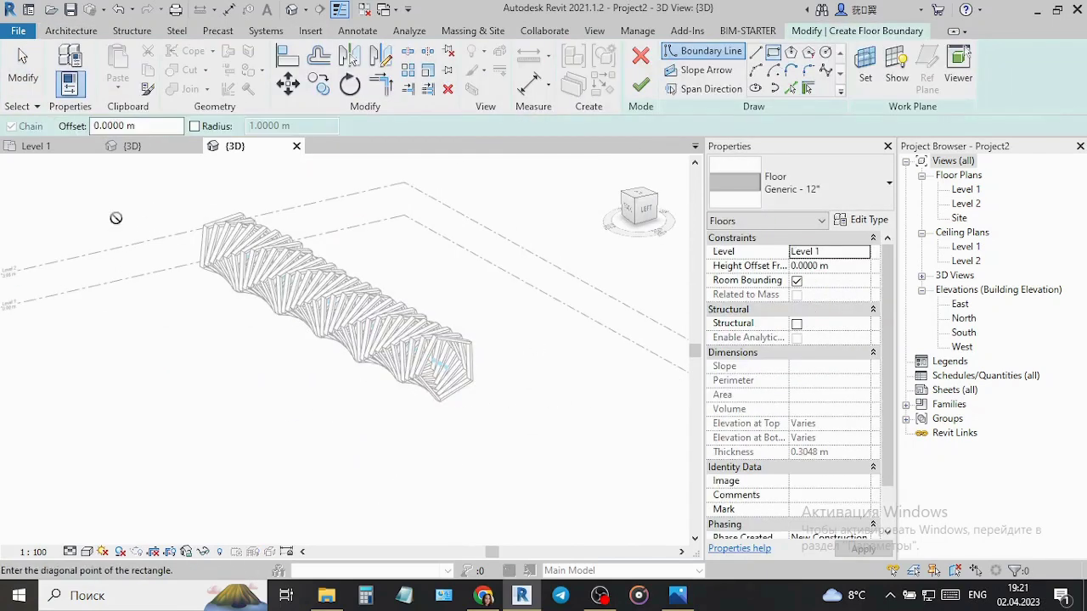
pyautogui.click(422, 413)
# Check the floor and tunnel from the side, then select the new slab
pyautogui.keyDown('shift'); pyautogui.moveTo(439, 429); pyautogui.dragTo(334, 377, button='middle'); pyautogui.keyUp('shift')
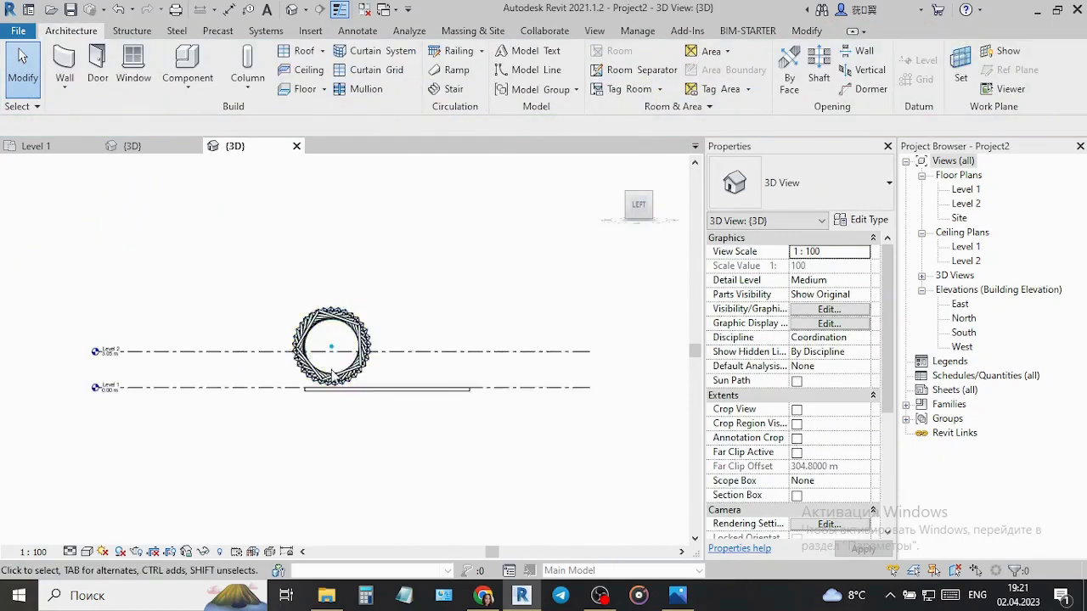
pyautogui.click(331, 374)
pyautogui.scroll(2, 412, 356)
pyautogui.click(492, 413)
# Duplicate the floor type as 1200mm with a 1.2 m thick structure layer
pyautogui.click(863, 219)
pyautogui.click(861, 110)
pyautogui.write('mm')
pyautogui.click(450, 305)
pyautogui.click(721, 209)
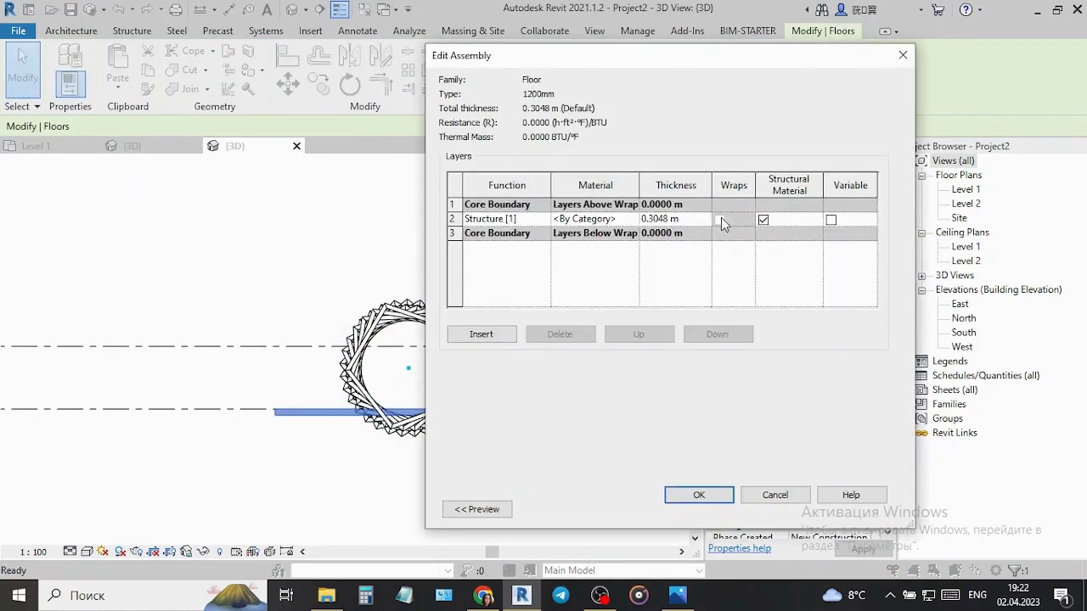
pyautogui.click(698, 496)
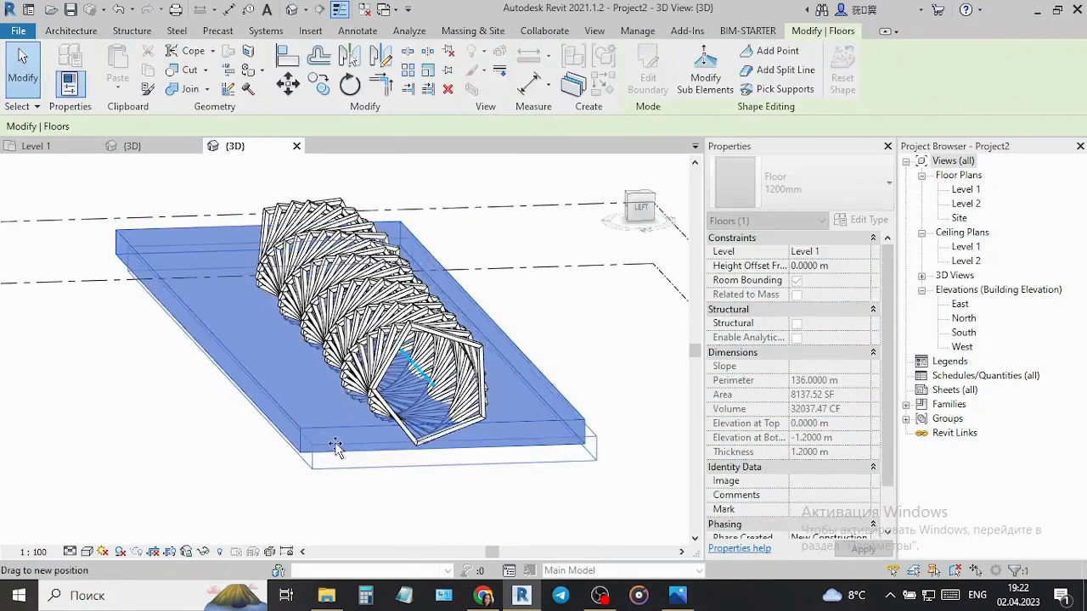
pyautogui.click(639, 204)
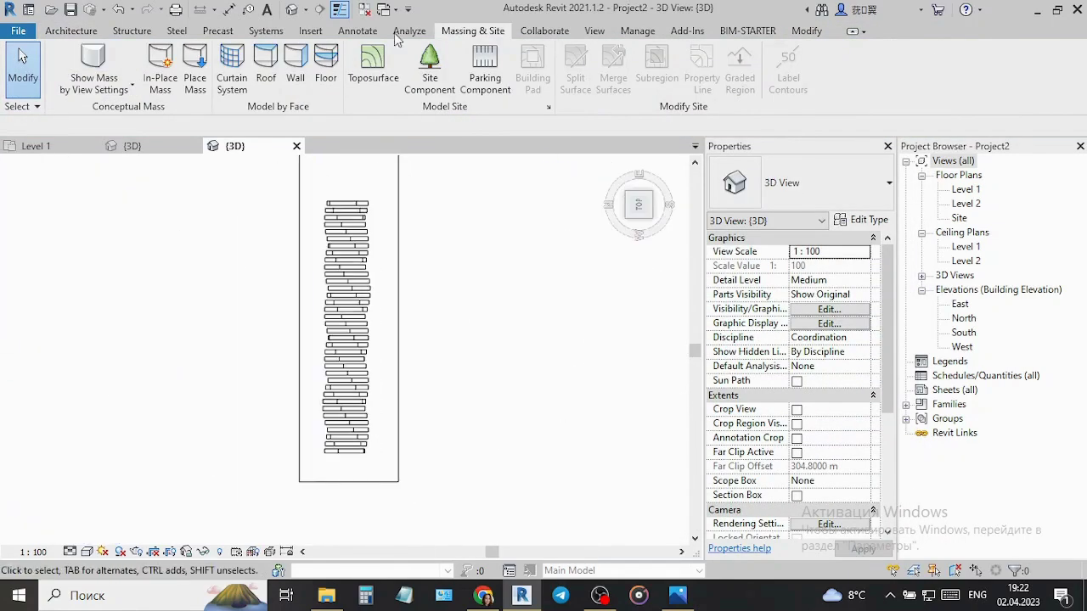
# Place a perspective camera looking along the tunnel and enlarge its crop frame
pyautogui.scroll(-2, 306, 24)
pyautogui.click(358, 200)
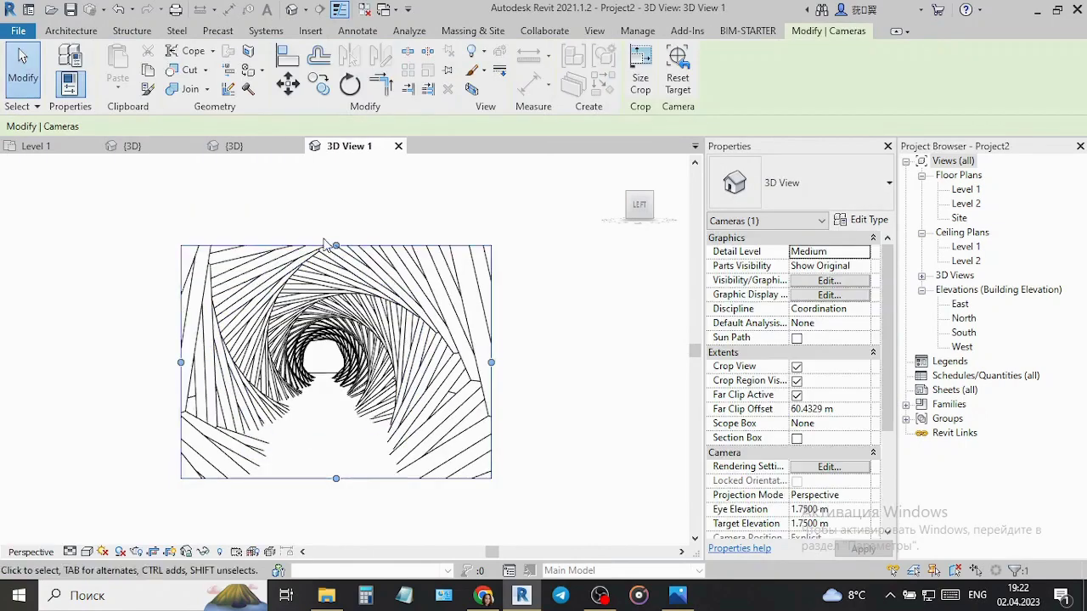
pyautogui.moveTo(355, 487); pyautogui.dragTo(354, 544)
# Tile the open views, close the unneeded ones, and return to tabbed views
pyautogui.click(570, 388)
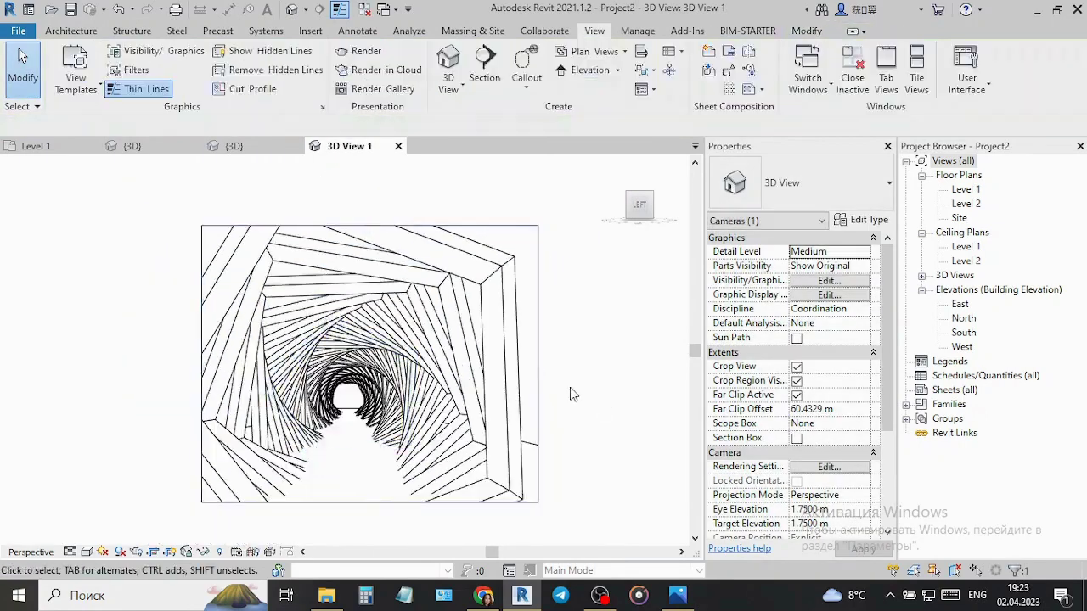
pyautogui.click(916, 82)
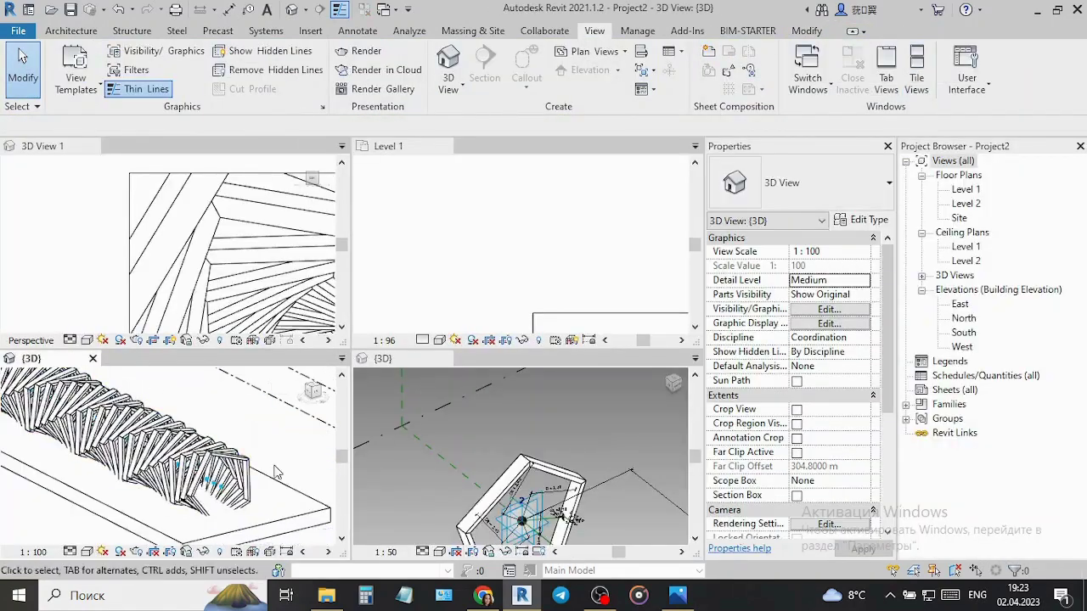
pyautogui.click(170, 459)
pyautogui.click(399, 146)
pyautogui.click(446, 147)
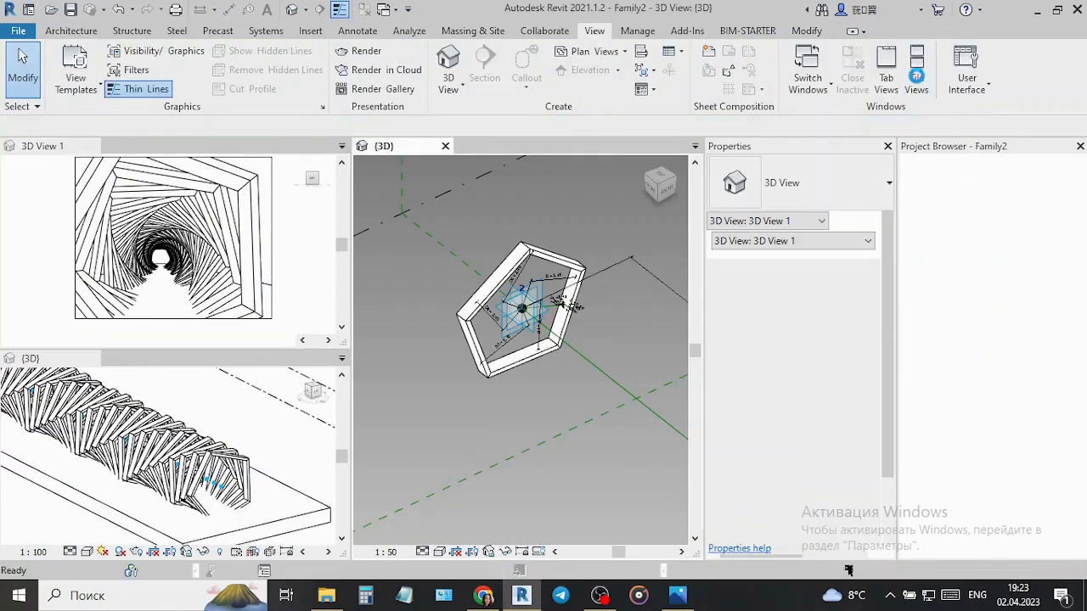
pyautogui.click(307, 231)
pyautogui.click(445, 146)
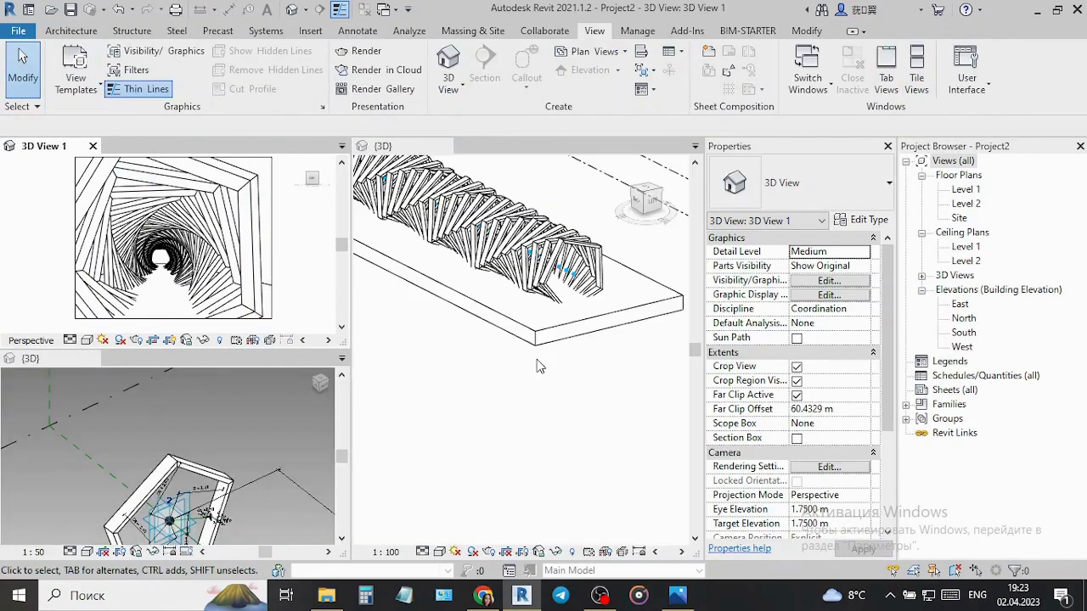
pyautogui.click(886, 76)
pyautogui.click(524, 370)
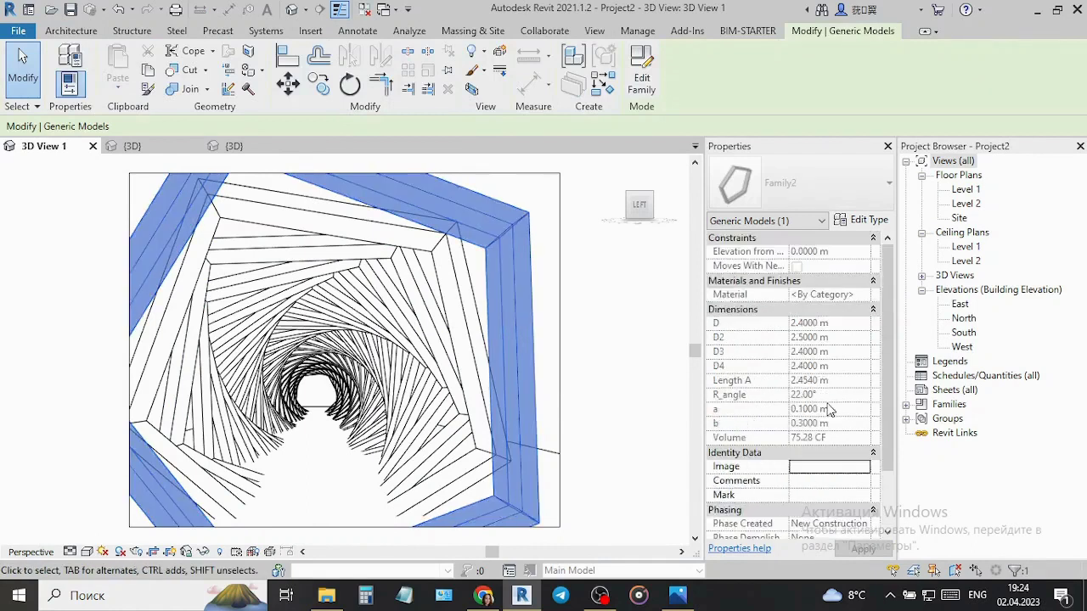
# Give the frame family's solid form the Porcelain, Ivory material and reload it into the project
pyautogui.click(132, 146)
pyautogui.click(252, 250)
pyautogui.click(887, 295)
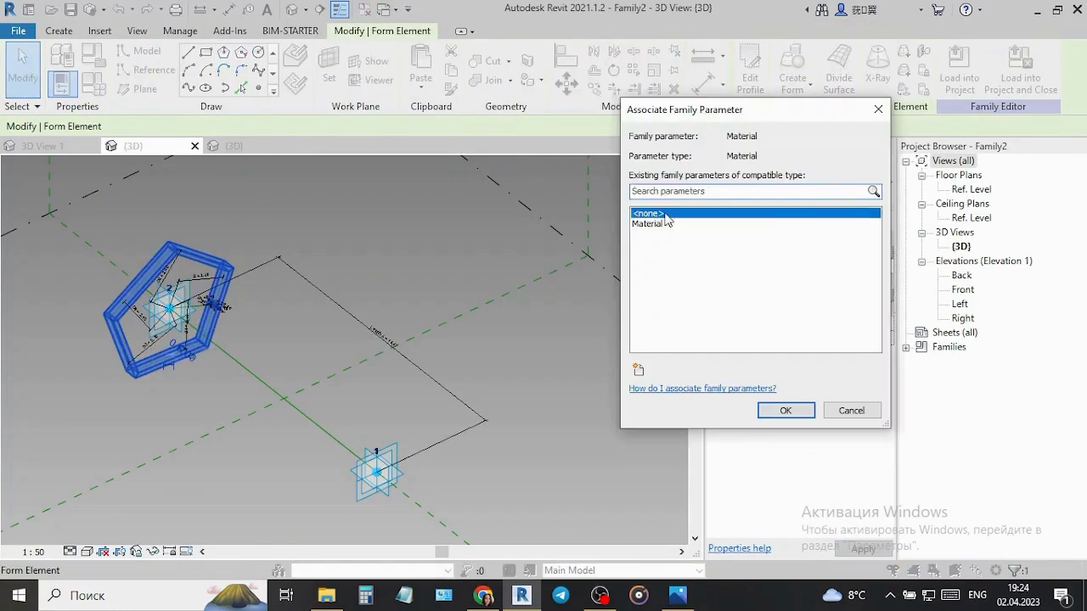
pyautogui.doubleClick(666, 217)
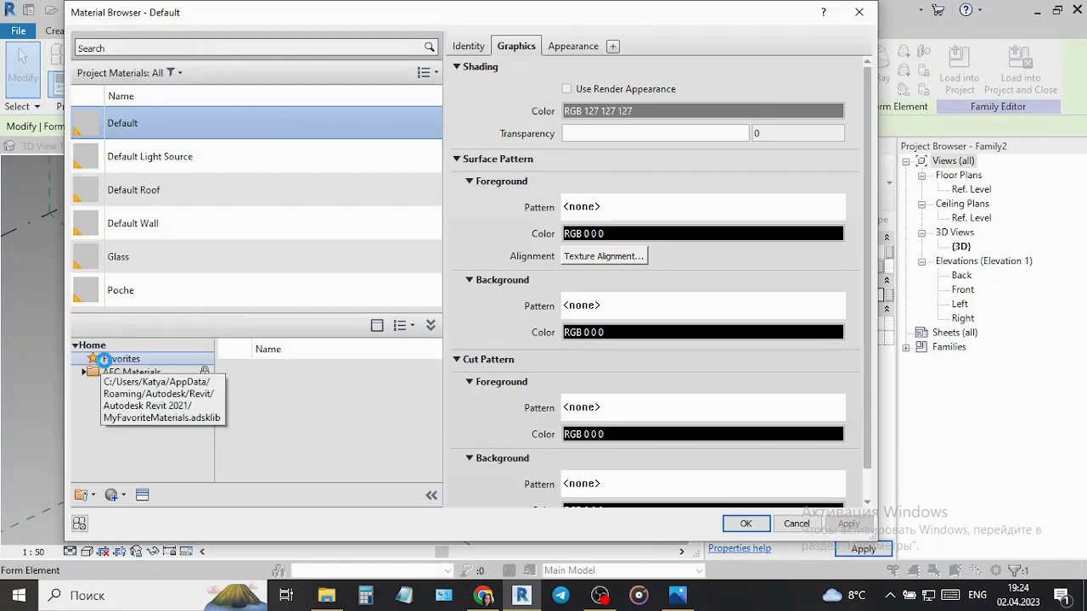
pyautogui.click(429, 376)
pyautogui.click(745, 523)
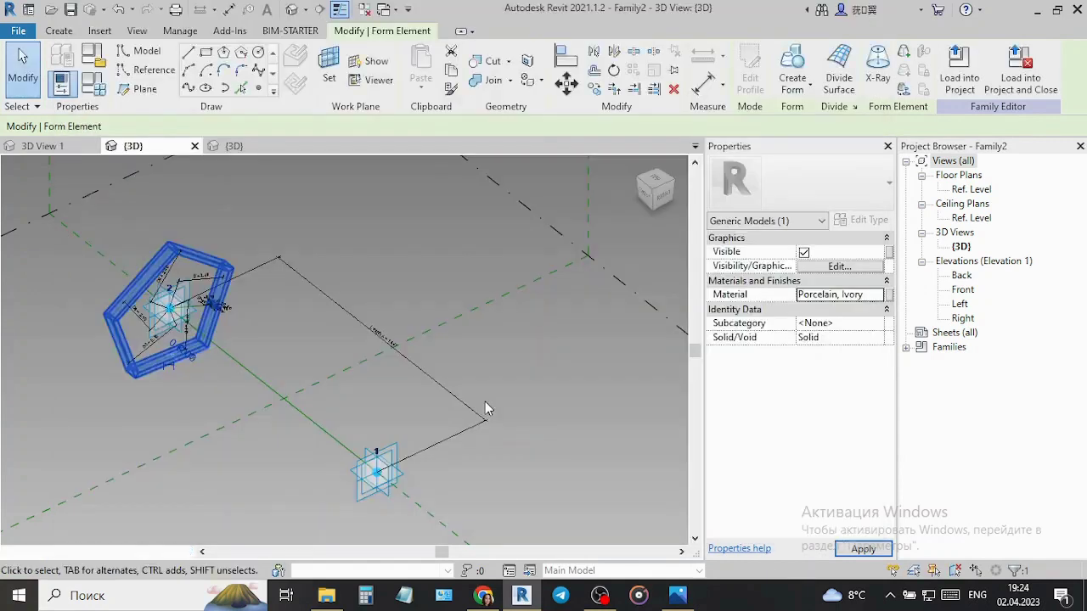
pyautogui.click(959, 68)
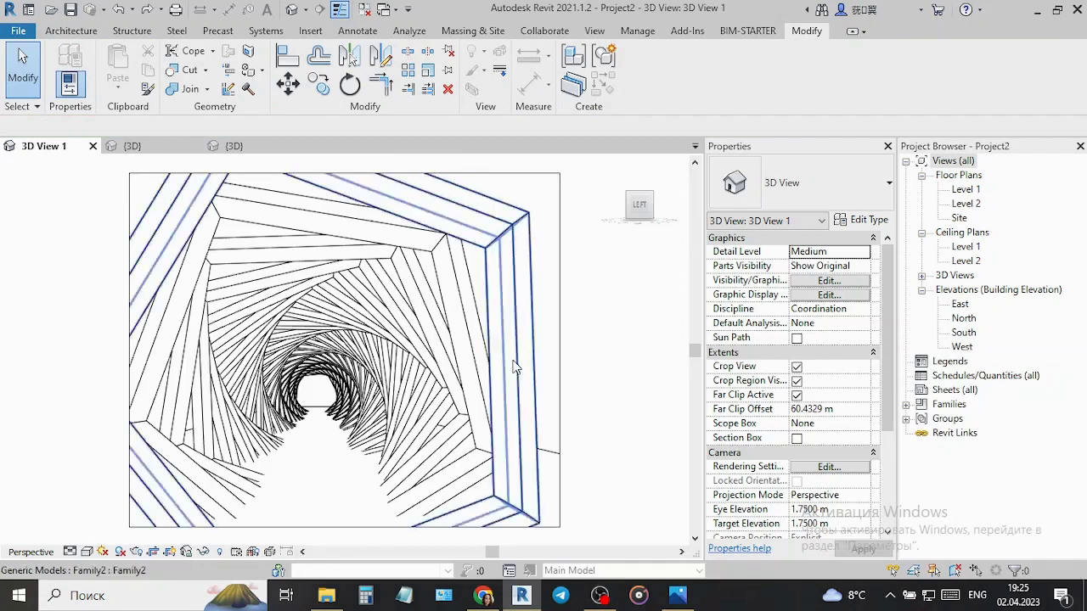
# Turn on cast and ambient shadows in the camera view's display options
pyautogui.click(144, 448)
pyautogui.click(770, 172)
pyautogui.click(848, 183)
pyautogui.click(971, 378)
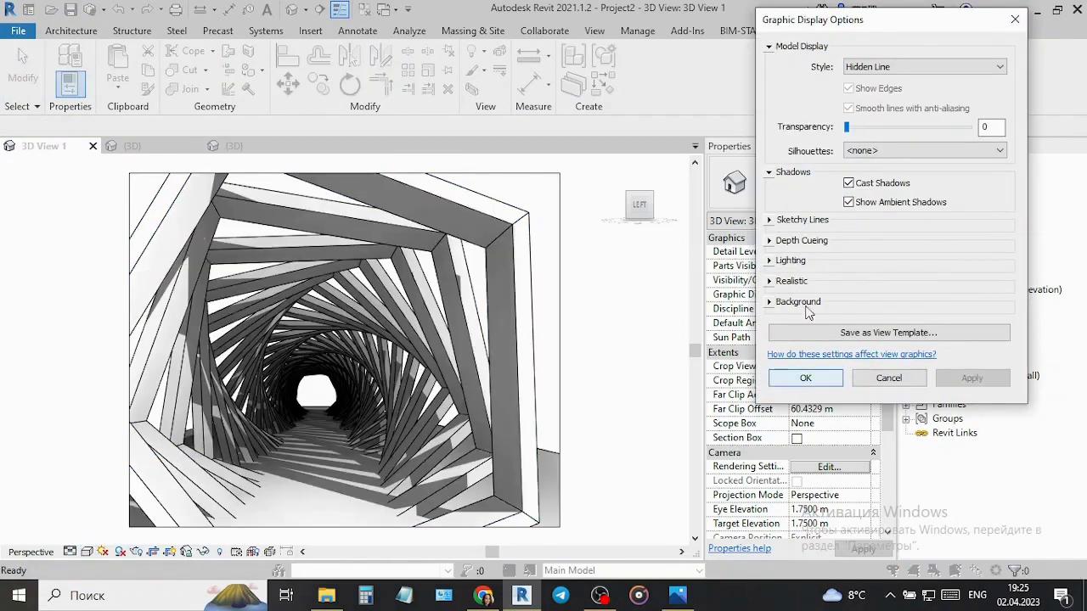
pyautogui.click(790, 260)
pyautogui.click(805, 520)
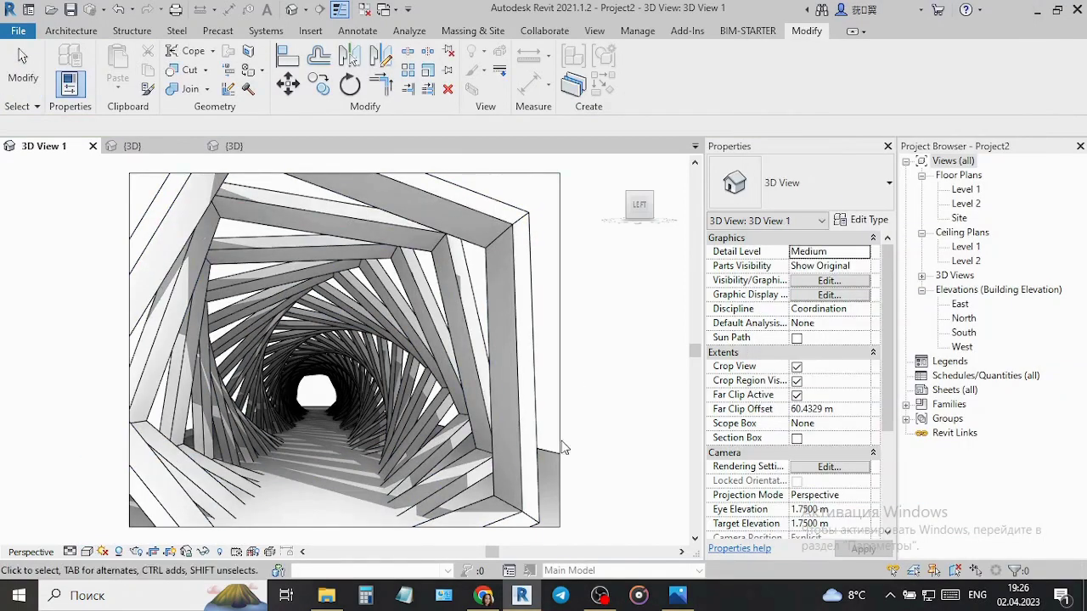
# Widen the camera crop, set the Shaded visual style, and switch to the {3D} view
pyautogui.click(619, 356)
pyautogui.keyDown('shift'); pyautogui.moveTo(619, 356); pyautogui.dragTo(505, 362, button='middle'); pyautogui.keyUp('shift')
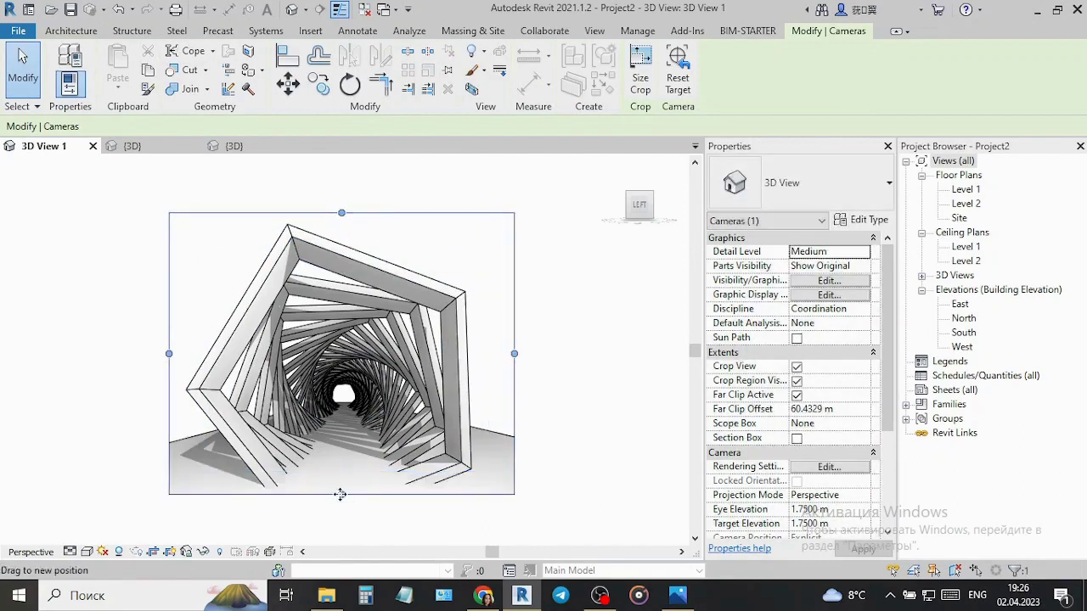
pyautogui.click(119, 9)
pyautogui.click(86, 552)
pyautogui.click(119, 500)
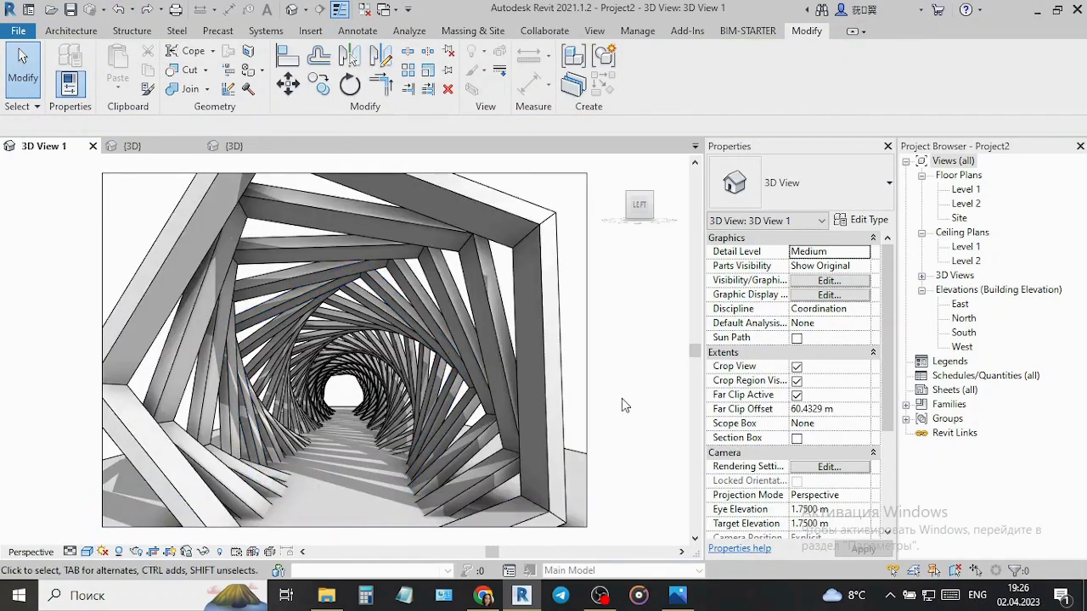
pyautogui.click(249, 150)
pyautogui.click(449, 444)
# Enable cast and ambient shadows in the {3D} view and enlarge the floor slab outline
pyautogui.rightClick(577, 475)
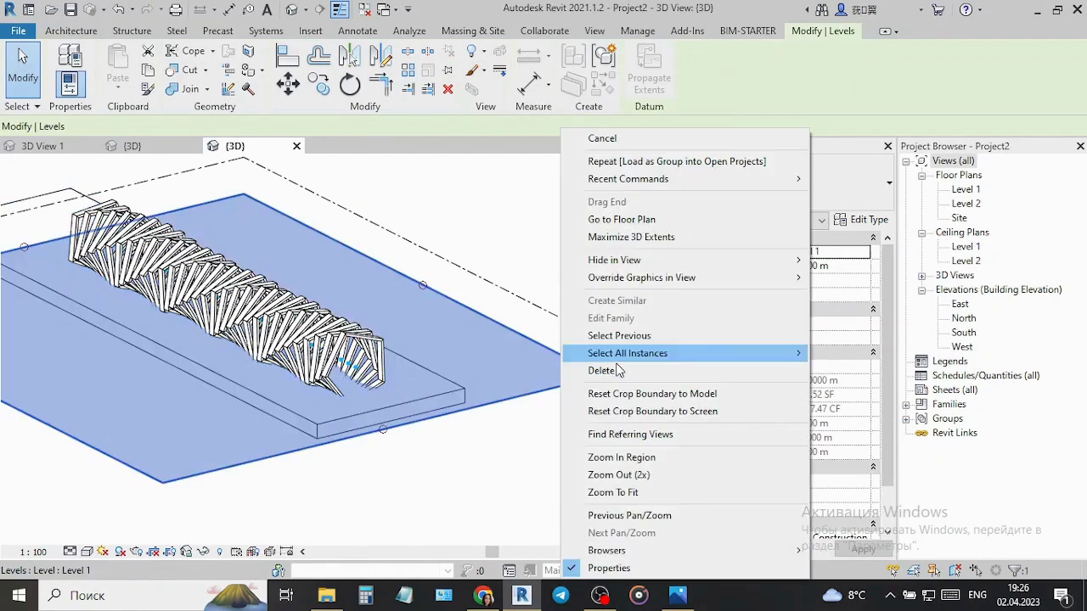
pyautogui.click(446, 460)
pyautogui.moveTo(448, 466)
pyautogui.keyDown('shift'); pyautogui.mouseDown(button='middle')
pyautogui.moveTo(544, 425)
pyautogui.moveTo(475, 481)
pyautogui.moveTo(626, 454)
pyautogui.mouseUp(button='middle'); pyautogui.keyUp('shift')
pyautogui.click(829, 323)
pyautogui.click(849, 182)
pyautogui.click(850, 201)
pyautogui.click(809, 377)
pyautogui.doubleClick(374, 493)
pyautogui.press('Escape')
# Create in-place Mass 2 and draw a curved arc model line on the slab
pyautogui.click(472, 30)
pyautogui.click(160, 68)
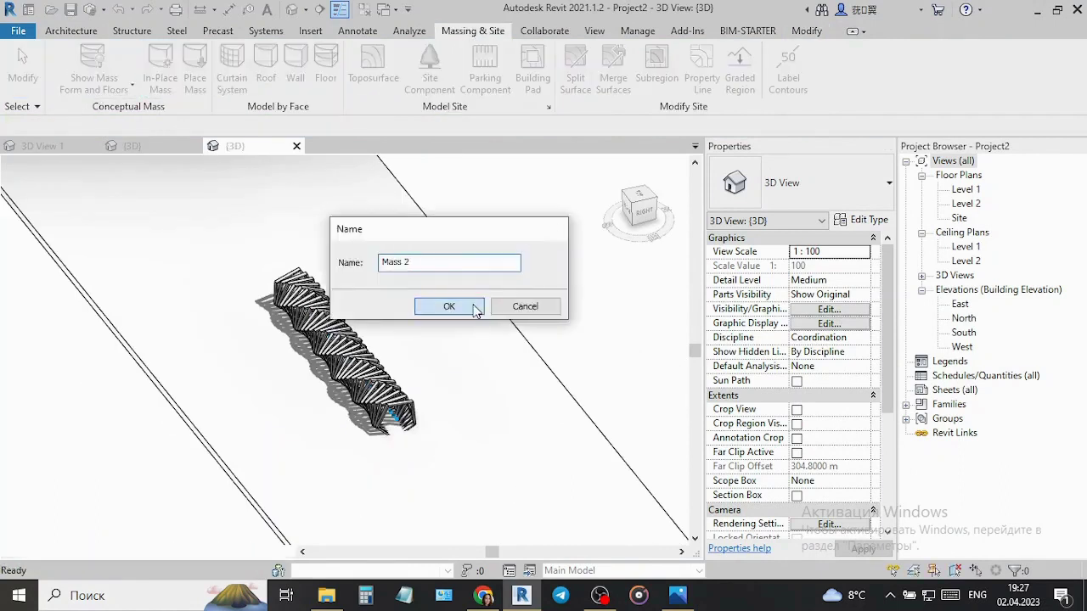
pyautogui.click(448, 306)
pyautogui.keyDown('shift'); pyautogui.moveTo(434, 375); pyautogui.dragTo(441, 365, button='middle'); pyautogui.keyUp('shift')
pyautogui.click(199, 291)
pyautogui.click(424, 345)
# Divide the arc into evenly spaced nodes and place the frame component along it
pyautogui.click(310, 283)
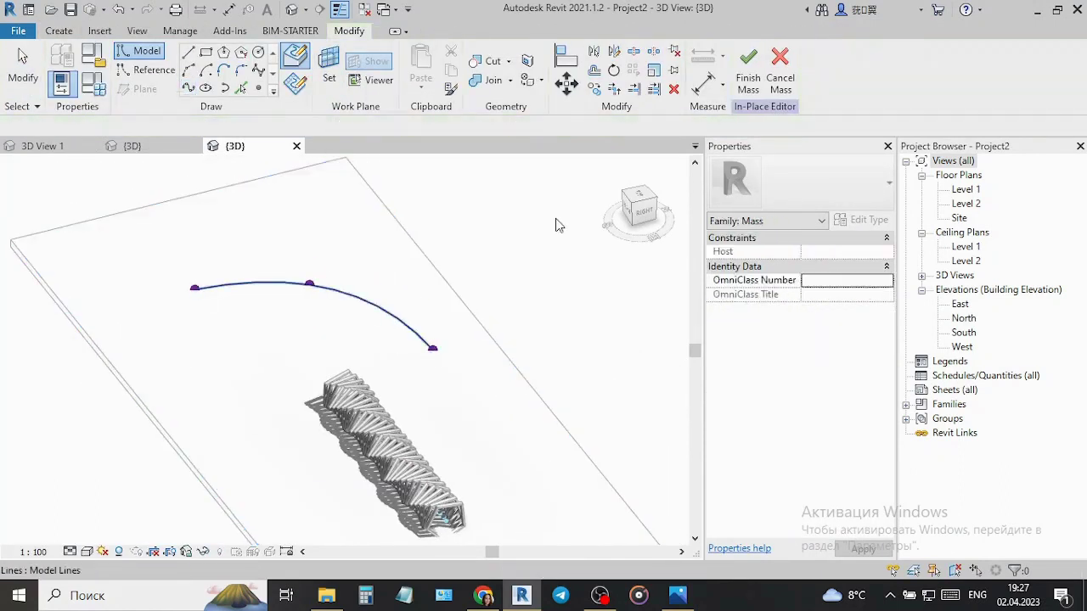
pyautogui.click(558, 223)
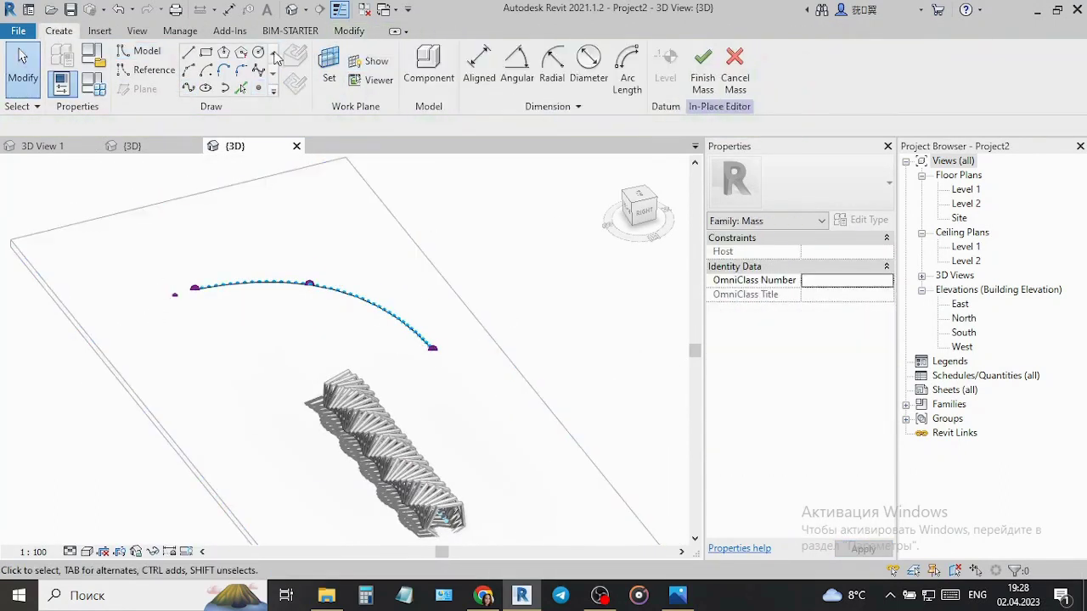
pyautogui.click(237, 307)
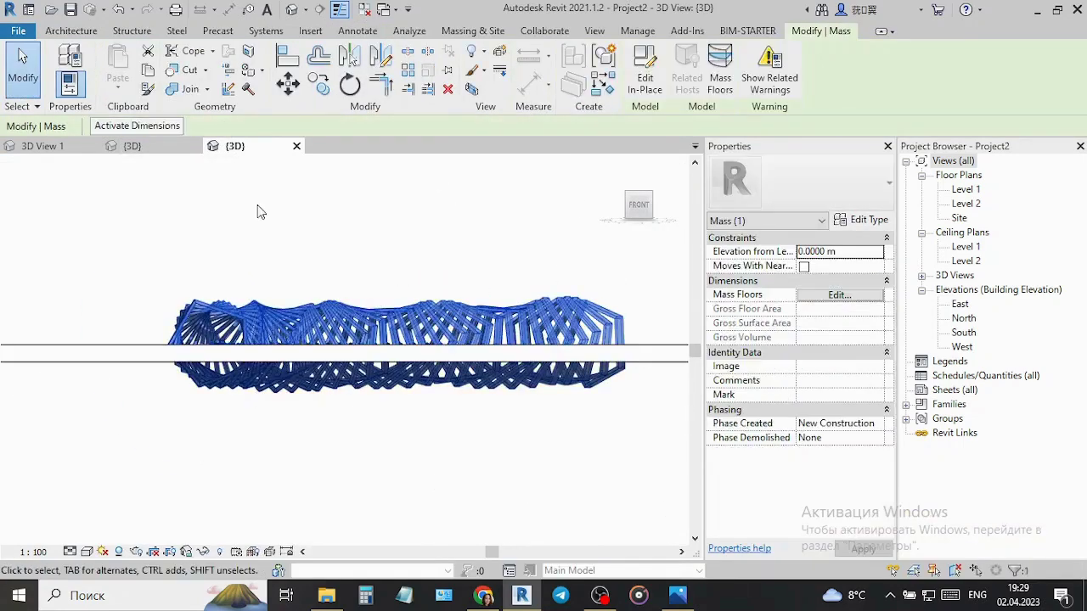
pyautogui.moveTo(468, 434)
pyautogui.keyDown('shift'); pyautogui.mouseDown(button='middle')
pyautogui.moveTo(529, 482)
pyautogui.moveTo(94, 444)
pyautogui.mouseUp(button='middle'); pyautogui.keyUp('shift')
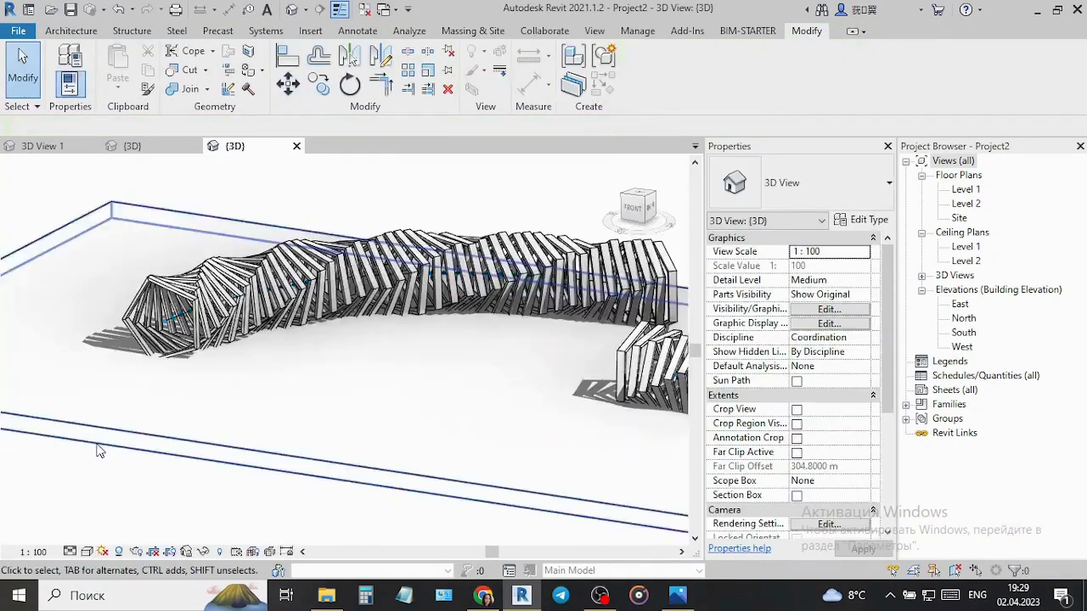